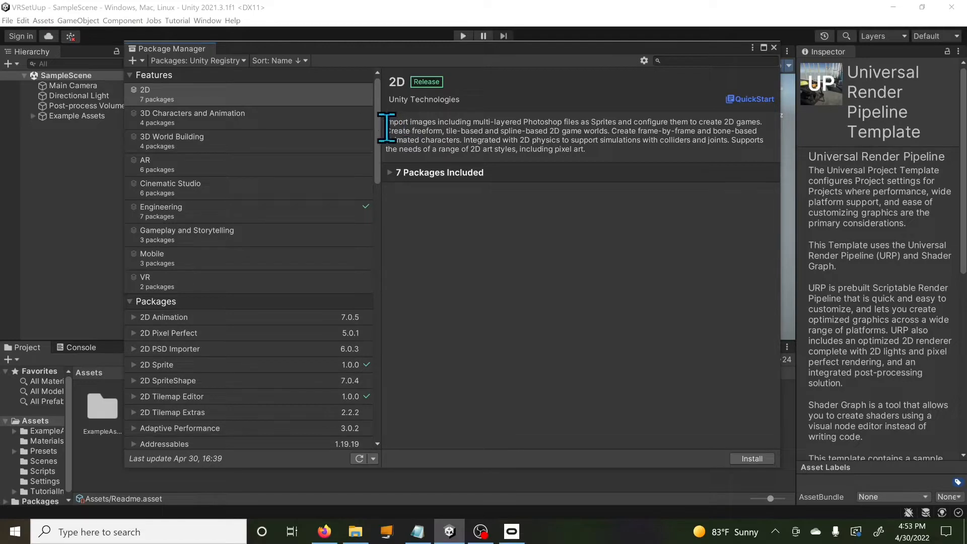
# Add the package com.unity.xr.interaction.toolkit by name, enabling the new input system backends and accepting the XR InteractionLayerMask update
pyautogui.scroll(-6, 382, 161)
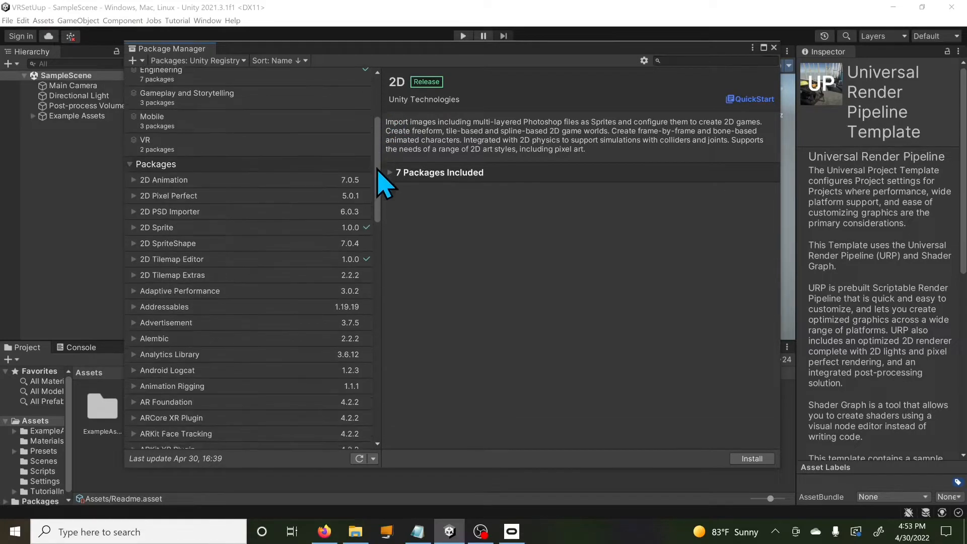
pyautogui.scroll(6, 376, 190)
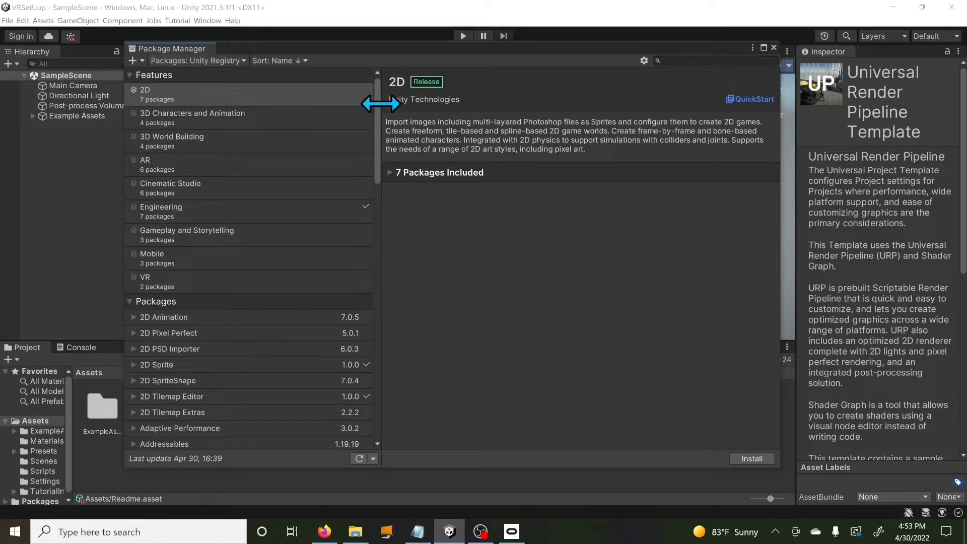
pyautogui.scroll(-3, 381, 159)
pyautogui.moveTo(377, 162); pyautogui.dragTo(375, 392)
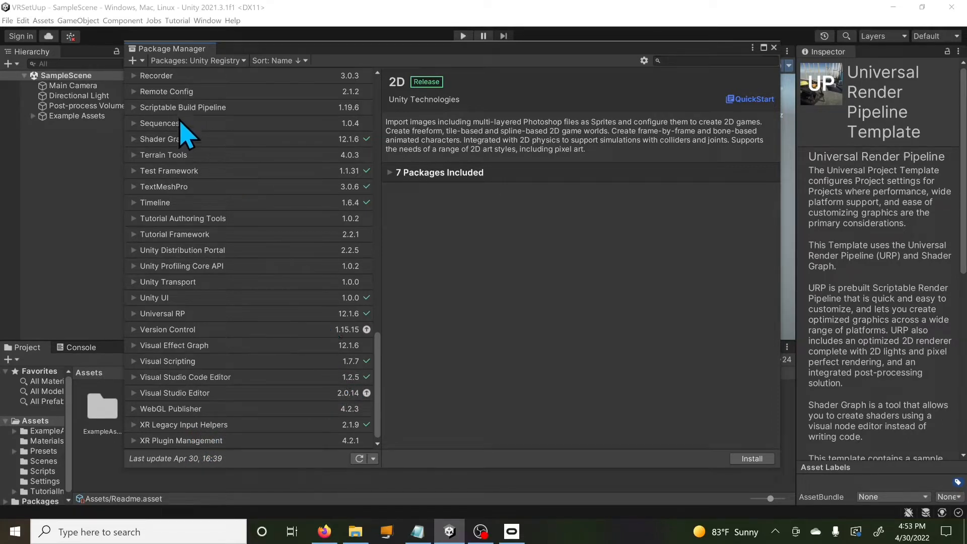
pyautogui.click(142, 61)
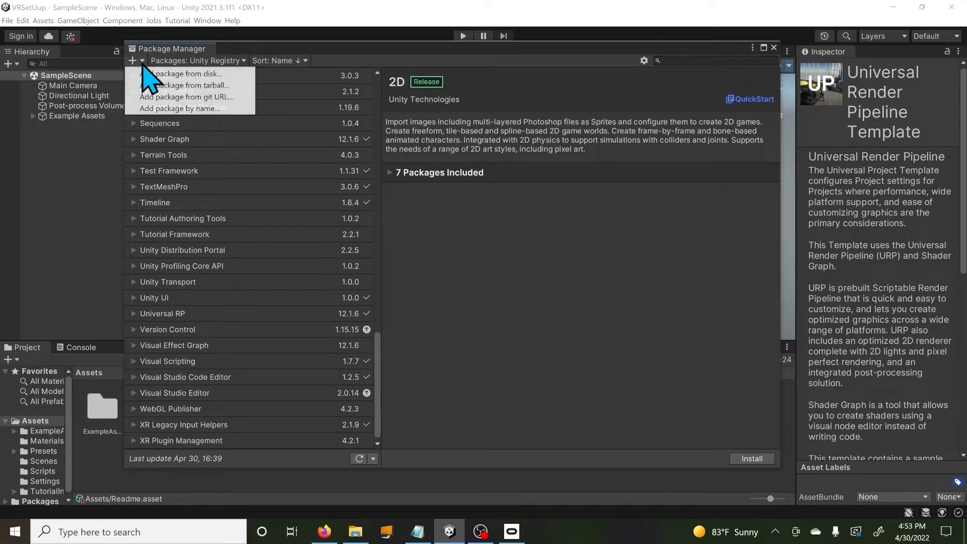
pyautogui.click(206, 110)
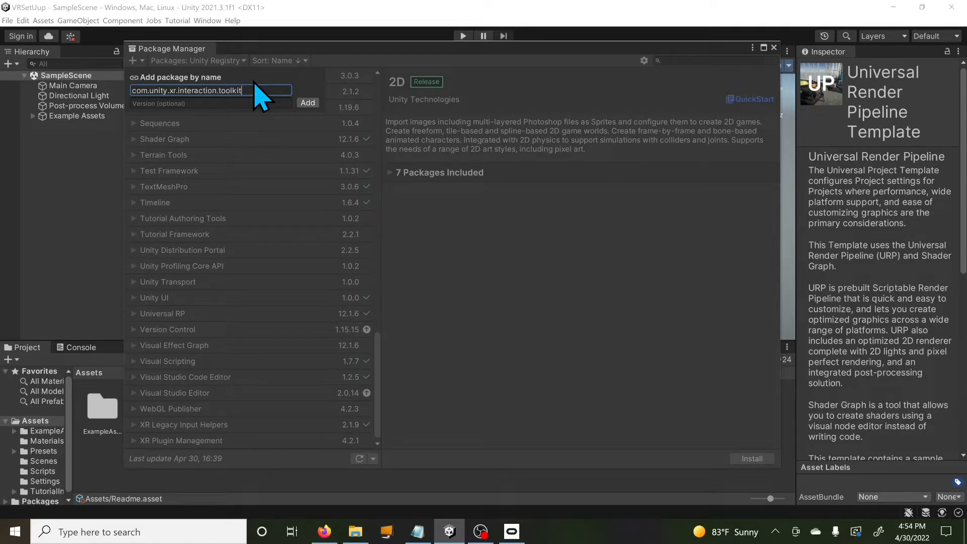
pyautogui.click(307, 102)
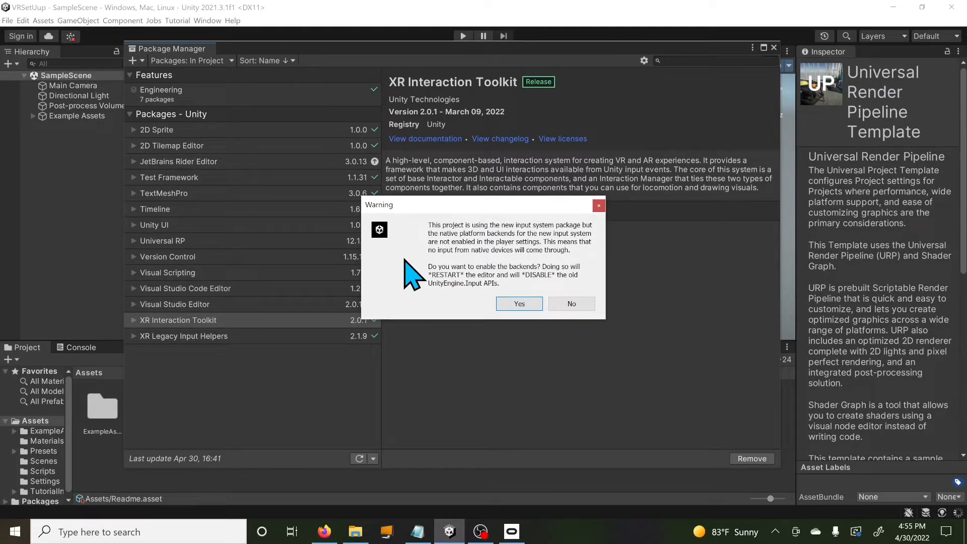
pyautogui.click(519, 304)
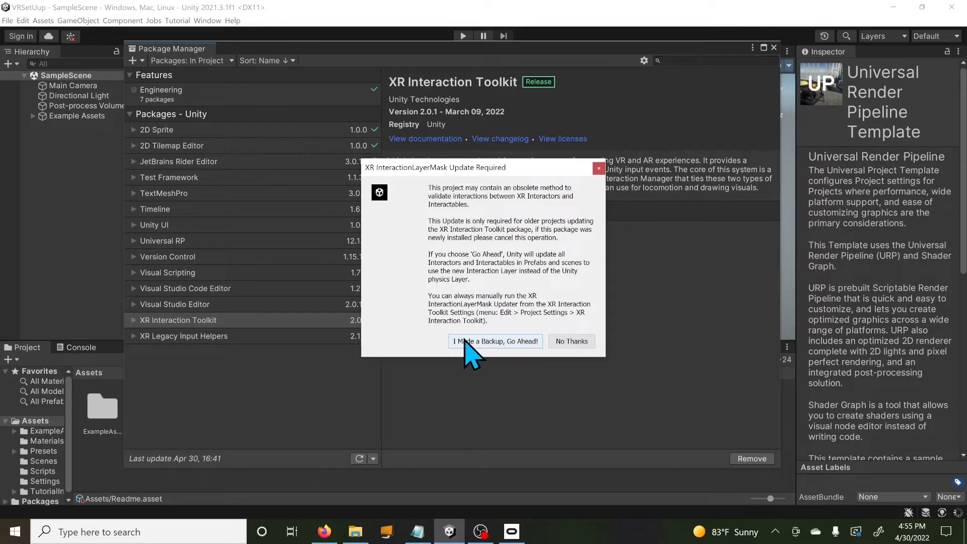
pyautogui.click(464, 341)
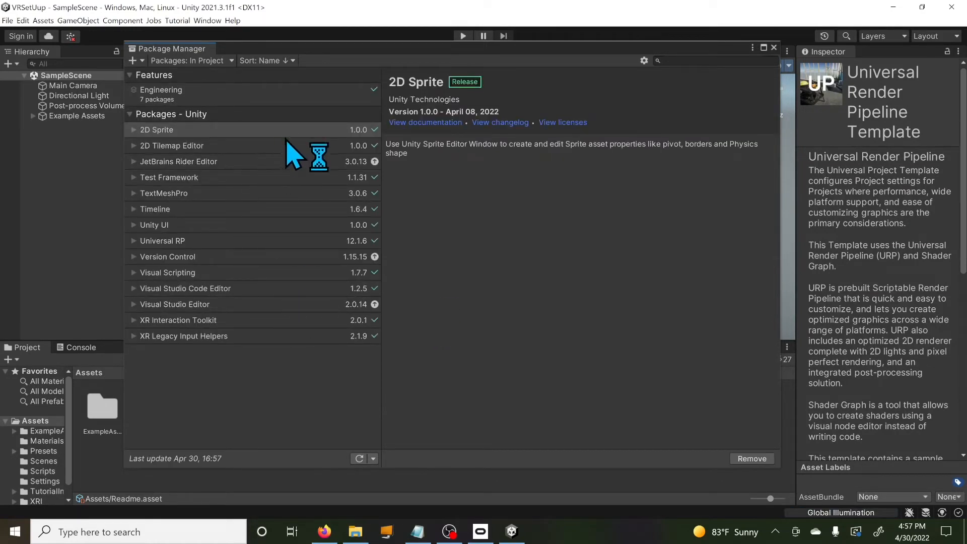
# Import the Starter Assets sample of the XR Interaction Toolkit package and close the Package Manager
pyautogui.click(224, 61)
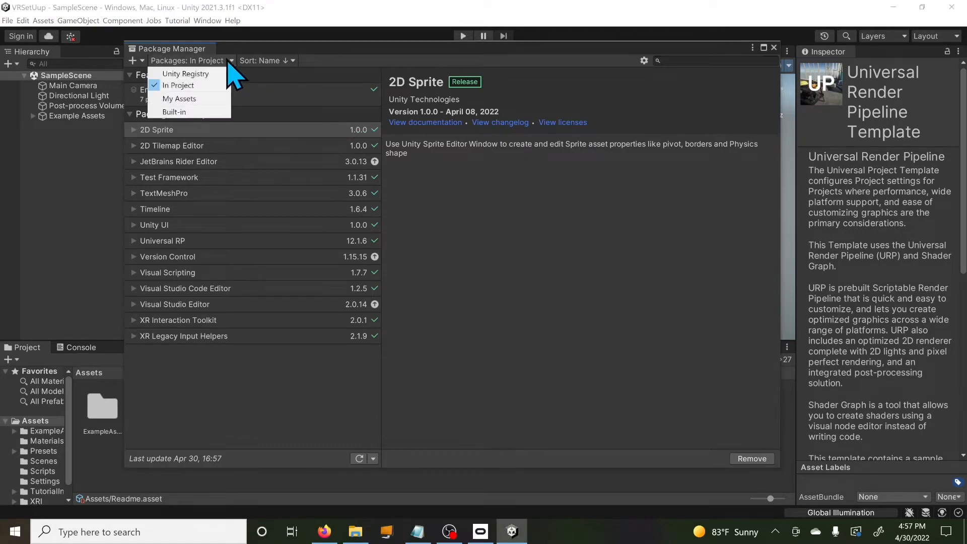
pyautogui.click(181, 86)
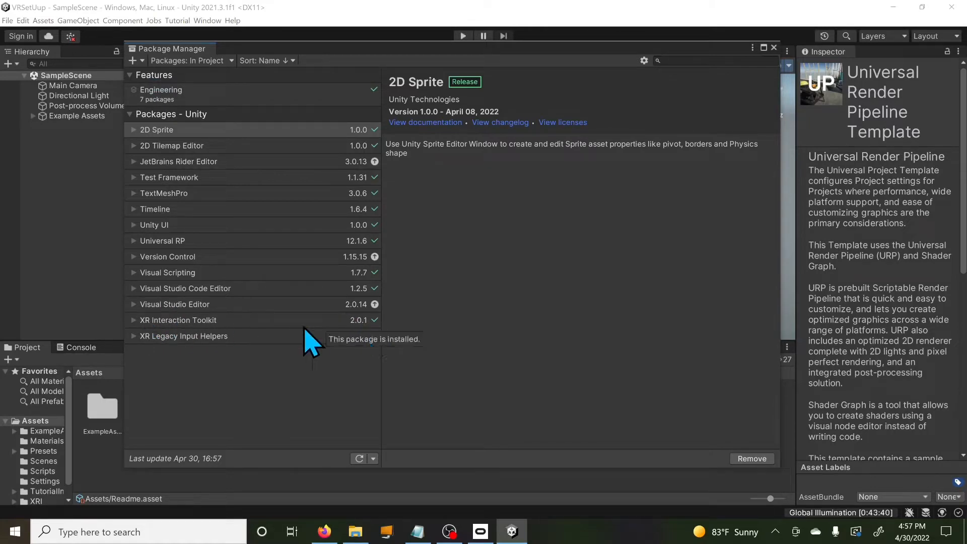
pyautogui.click(135, 321)
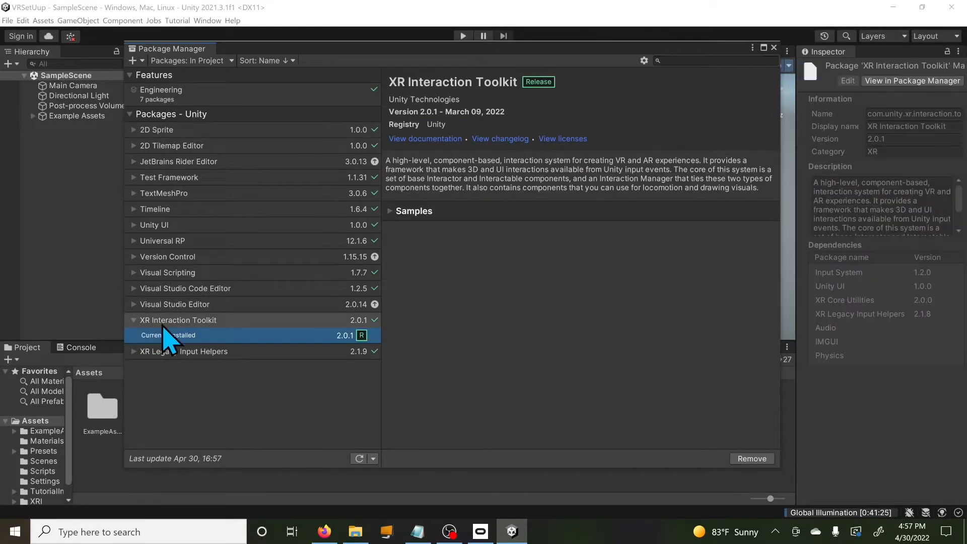
pyautogui.click(396, 216)
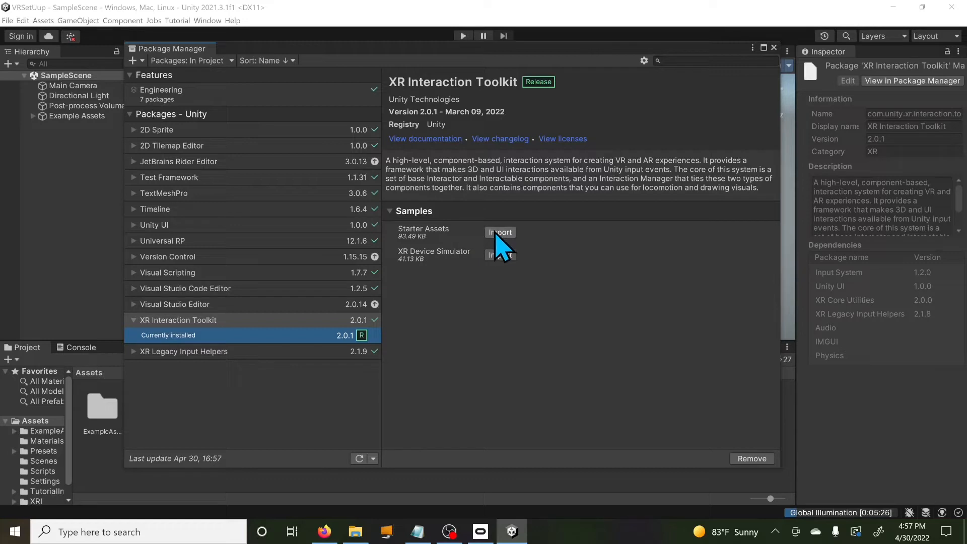
pyautogui.click(497, 233)
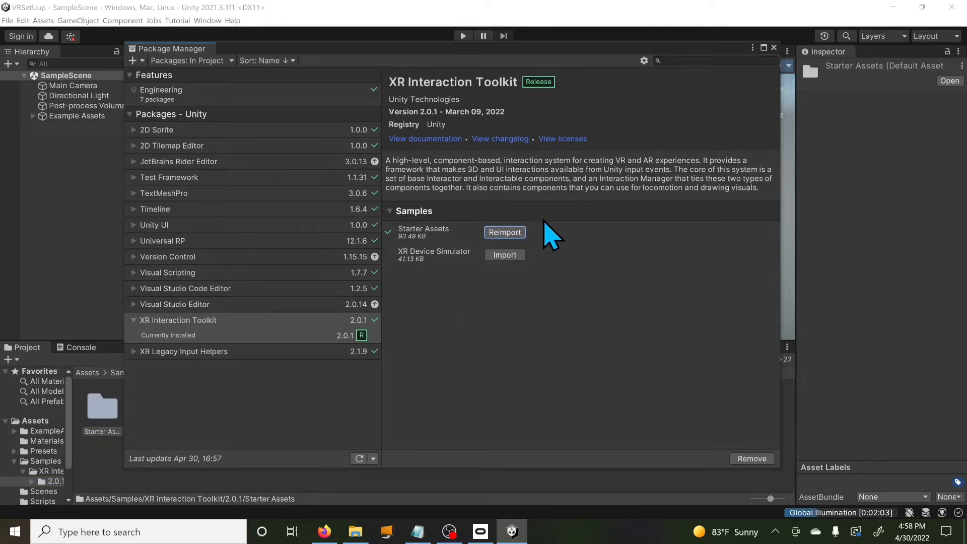
pyautogui.click(774, 47)
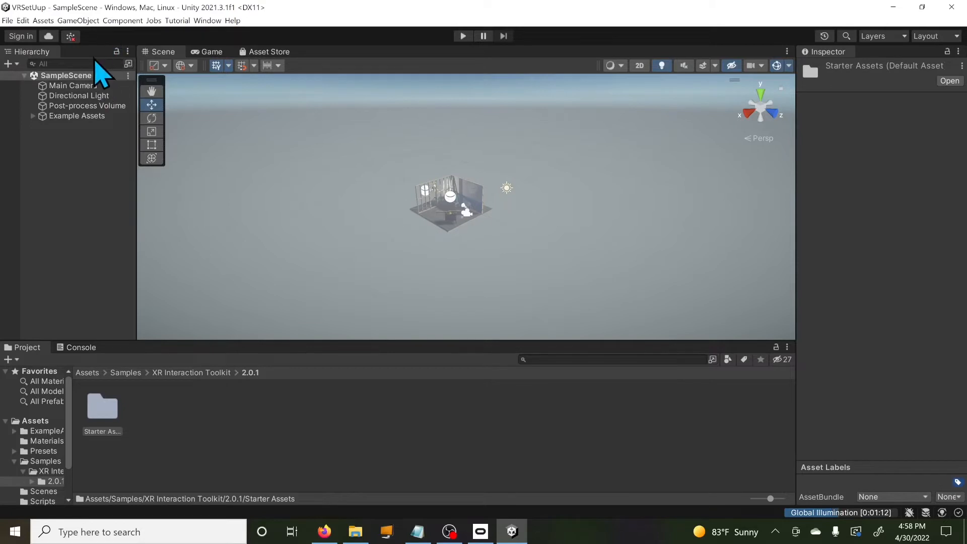
# Install XR Plugin Management from the project settings
pyautogui.click(23, 21)
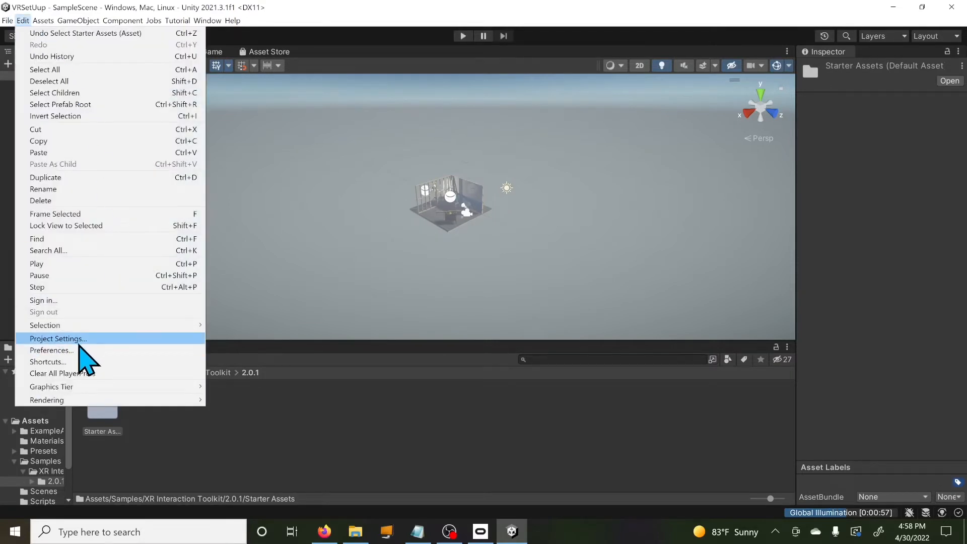
pyautogui.click(79, 344)
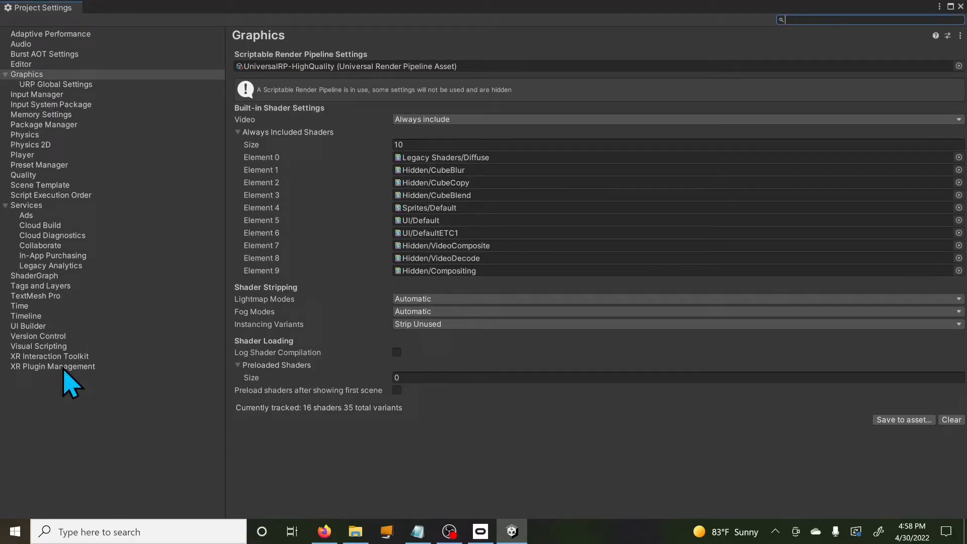
pyautogui.click(66, 366)
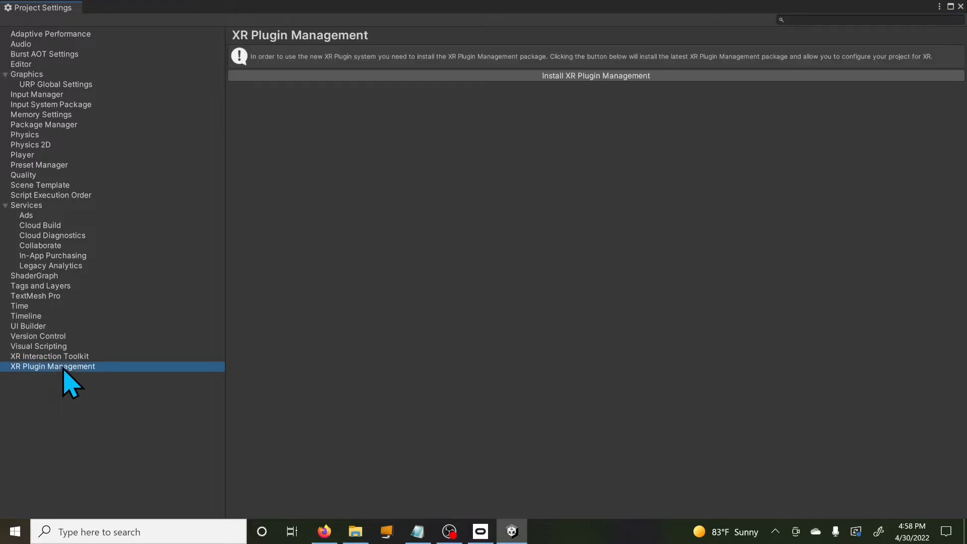
pyautogui.click(584, 78)
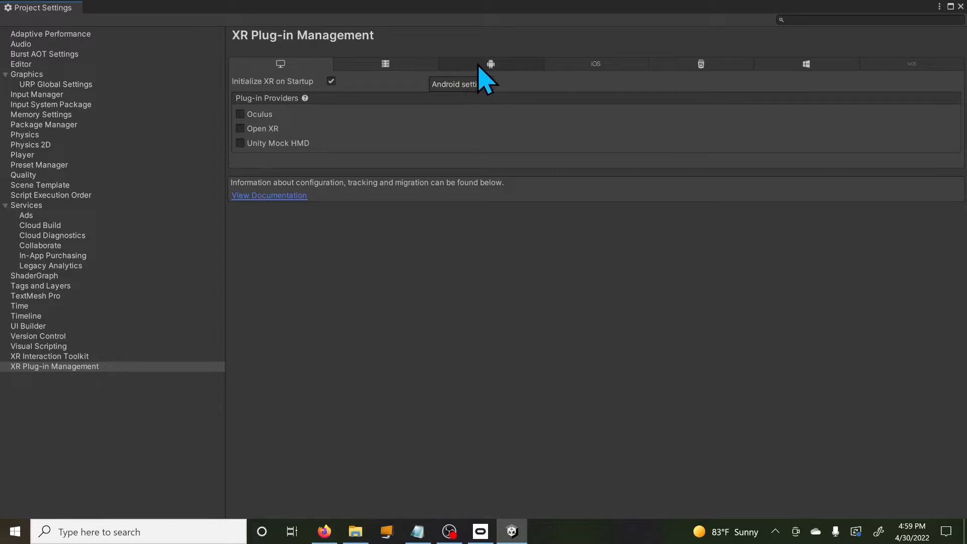
# Enable the Oculus plug-in provider for Android and the OpenXR provider for desktop
pyautogui.click(482, 64)
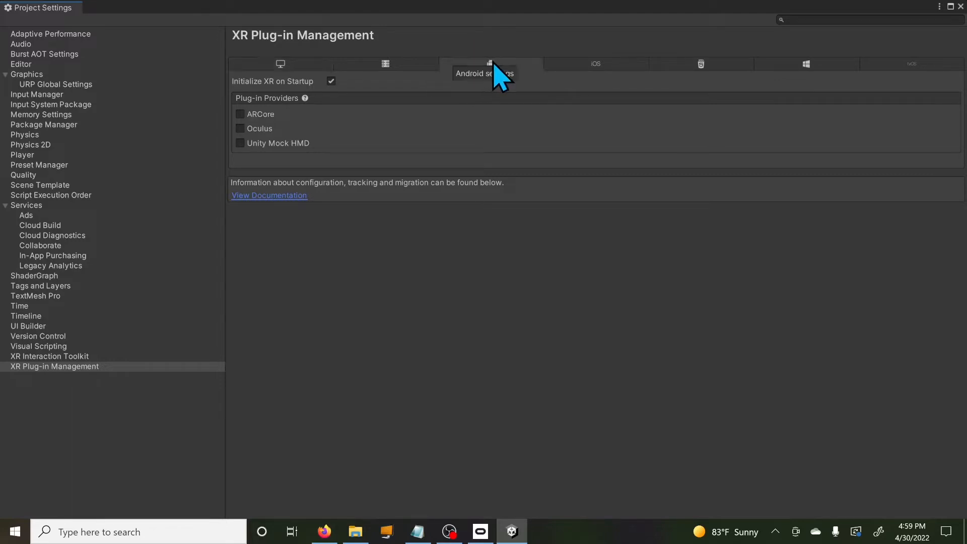
pyautogui.click(240, 129)
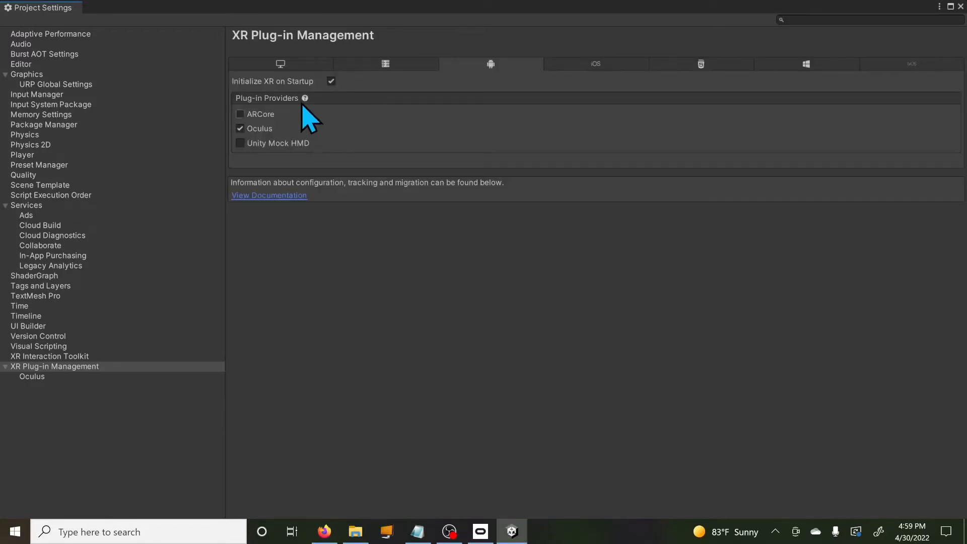
pyautogui.click(290, 64)
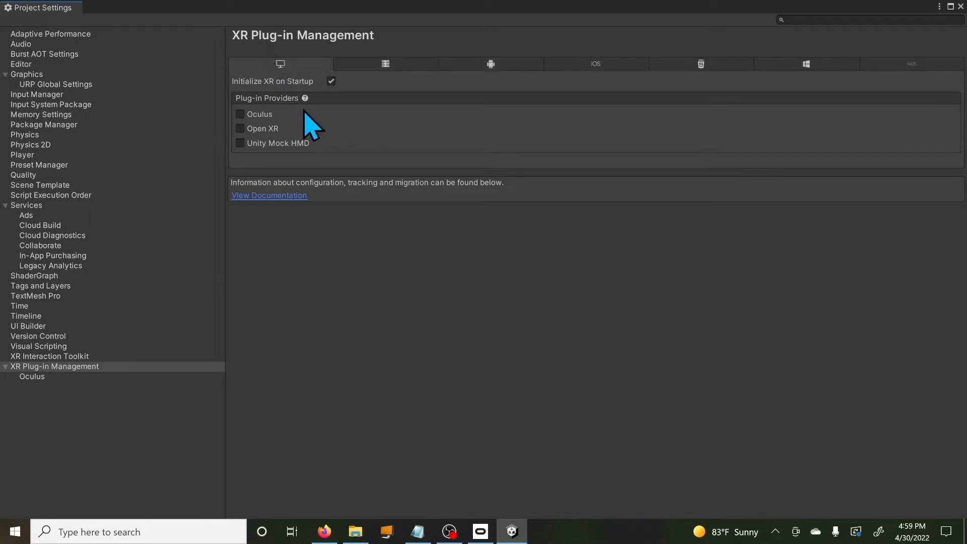
pyautogui.click(267, 128)
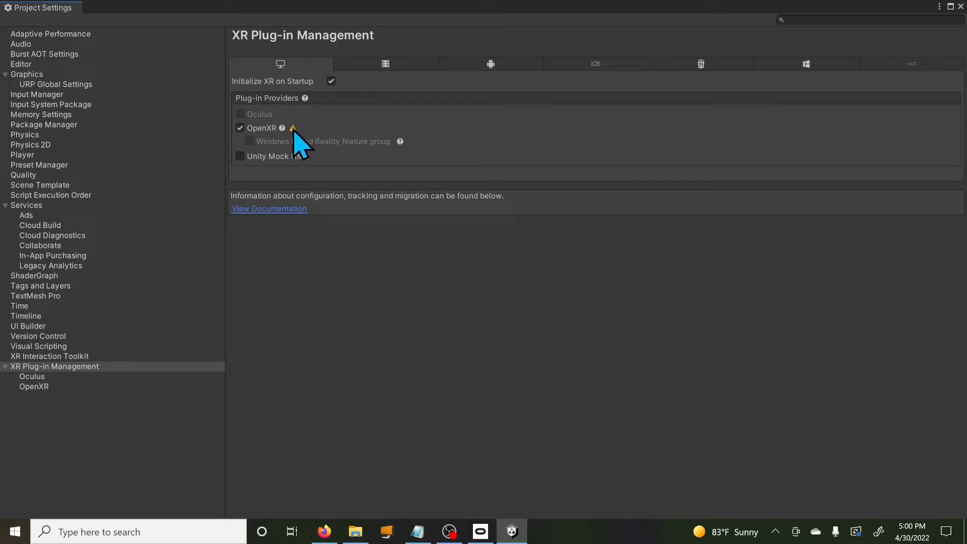
# Add the Oculus Touch and HTC Vive controller profiles to the desktop OpenXR interaction profiles and close the project settings
pyautogui.moveTo(294, 129)
pyautogui.click(47, 388)
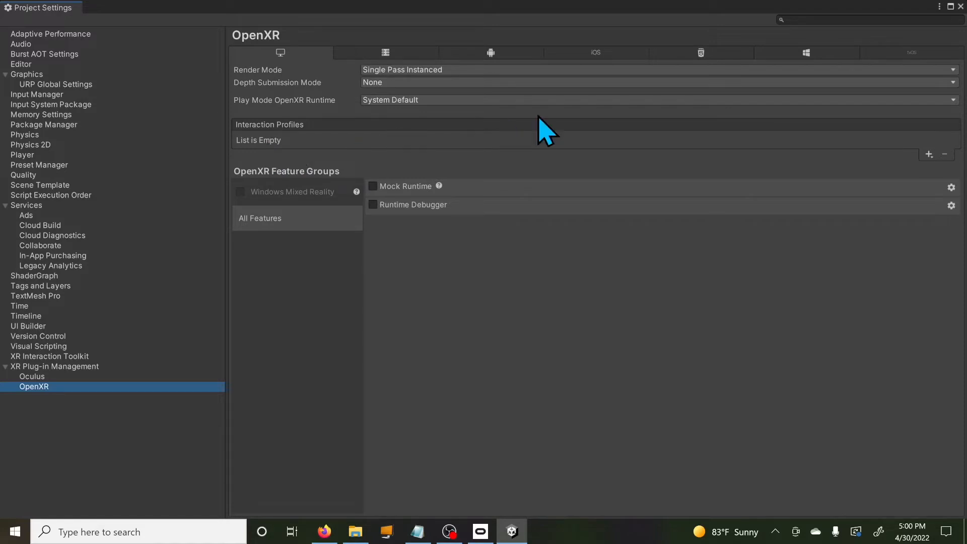
pyautogui.click(929, 154)
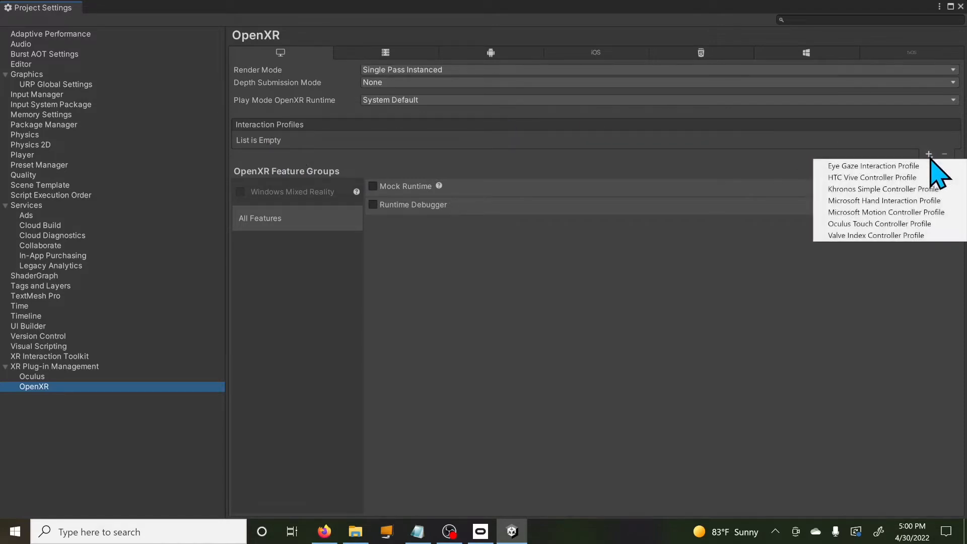
pyautogui.click(892, 226)
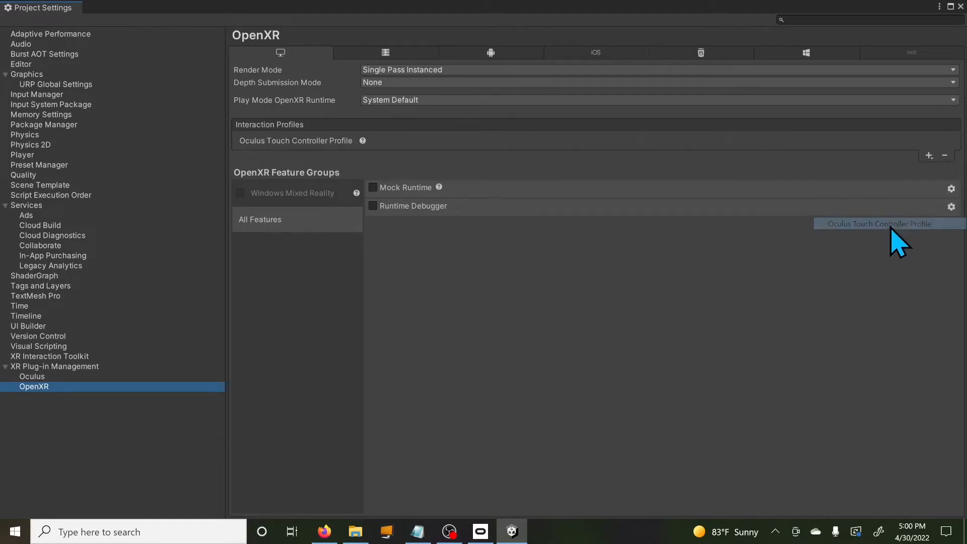
pyautogui.click(929, 155)
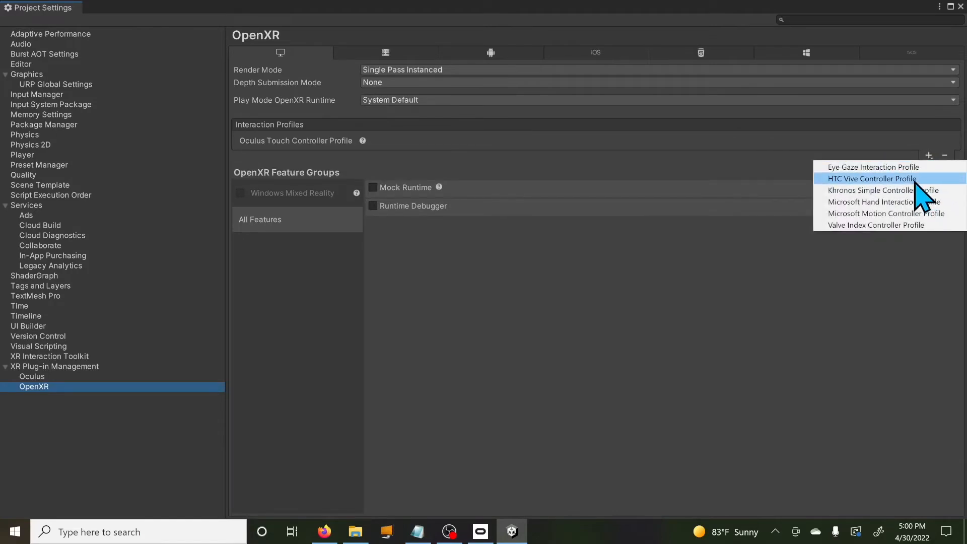
pyautogui.click(916, 183)
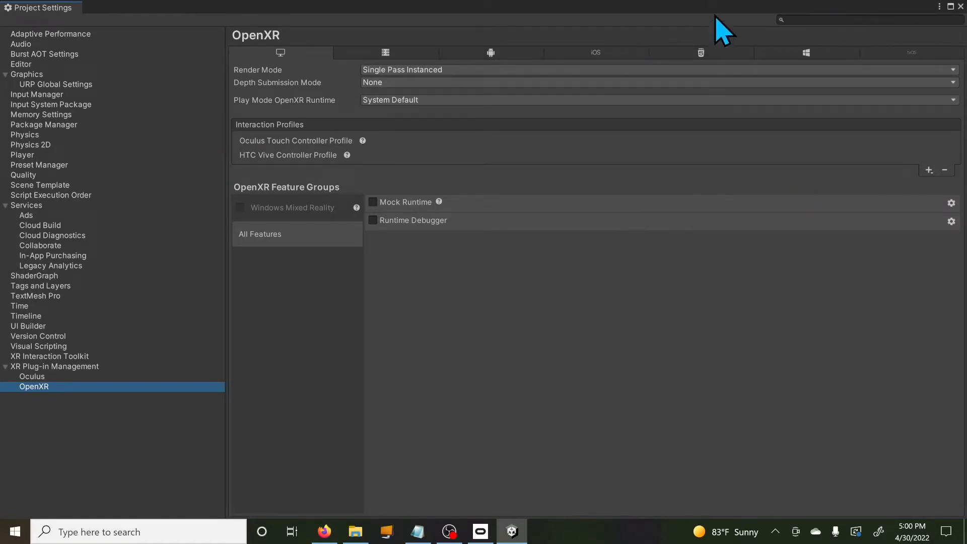
pyautogui.click(960, 6)
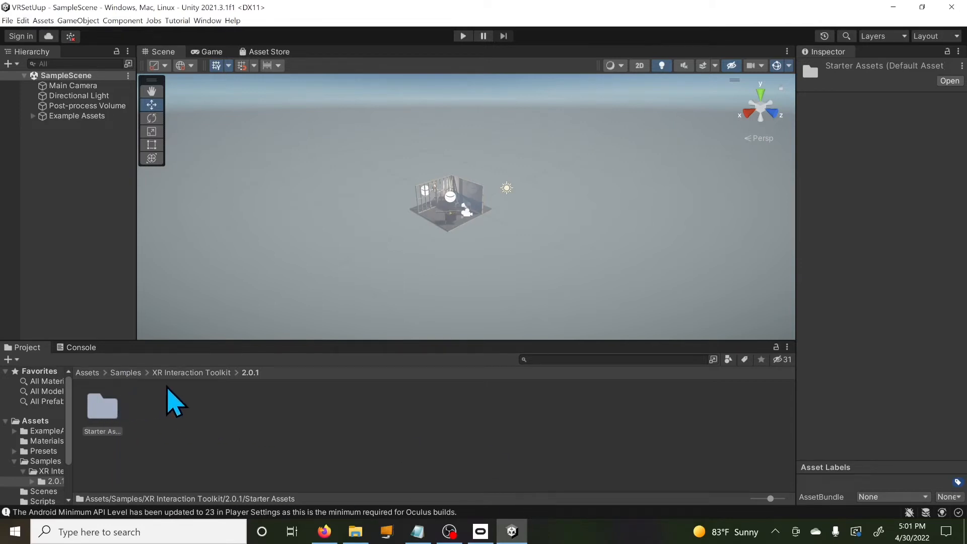
# Open the XRI Default Input Actions asset from the XR Interaction Toolkit 2.0.1 Starter Assets folder
pyautogui.click(88, 373)
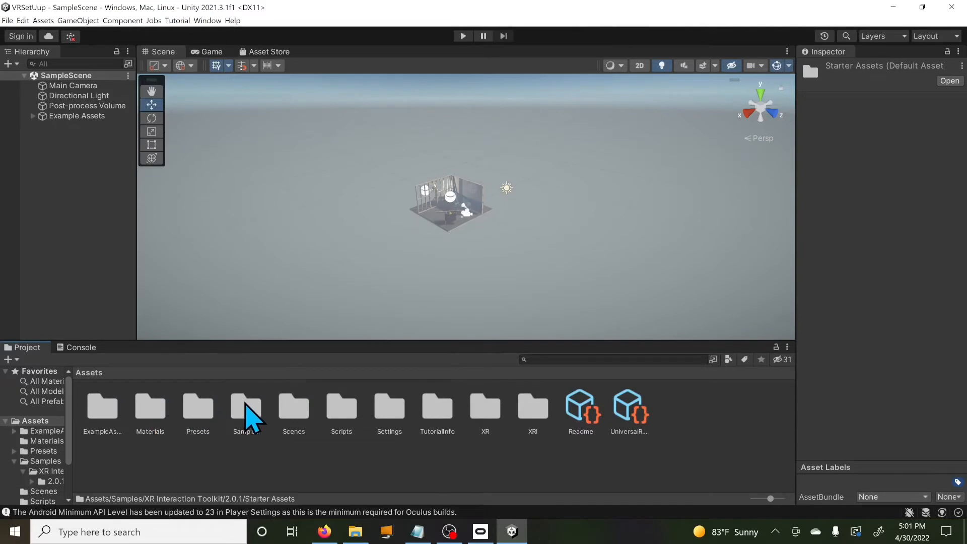
pyautogui.doubleClick(245, 406)
pyautogui.doubleClick(105, 409)
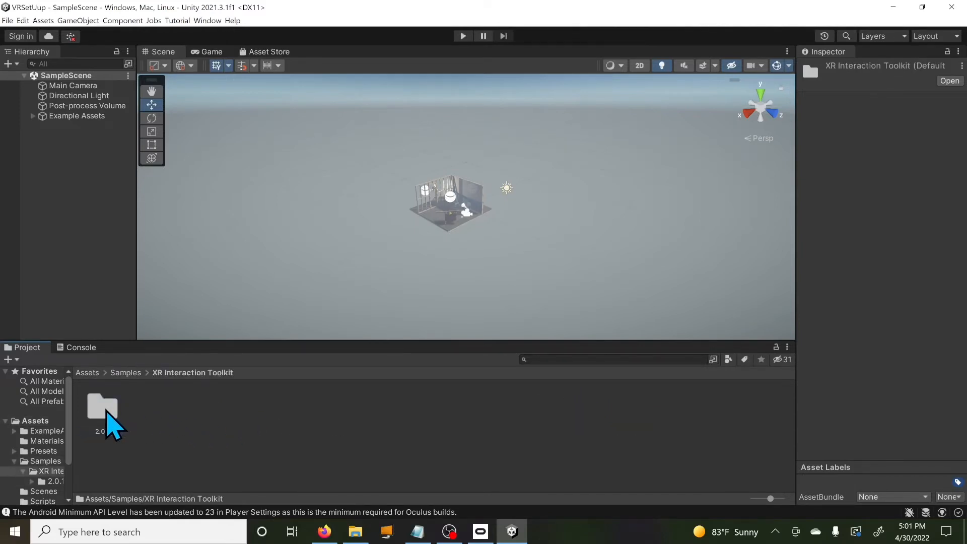
pyautogui.click(110, 410)
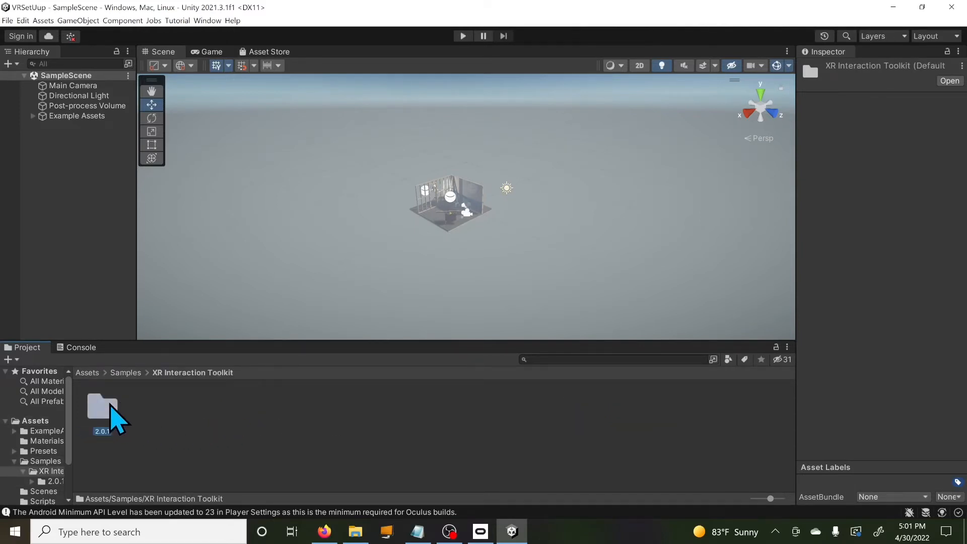
pyautogui.doubleClick(110, 408)
pyautogui.doubleClick(112, 419)
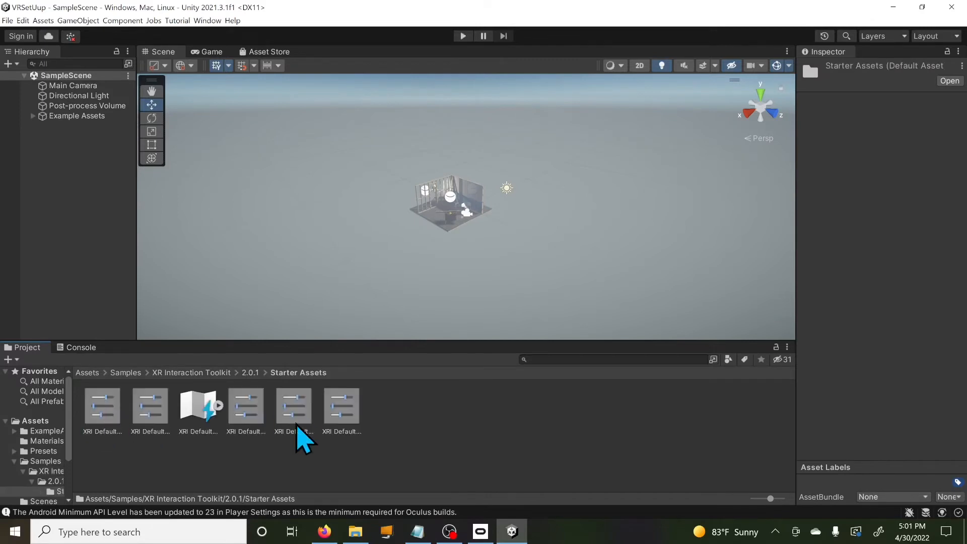
pyautogui.doubleClick(195, 413)
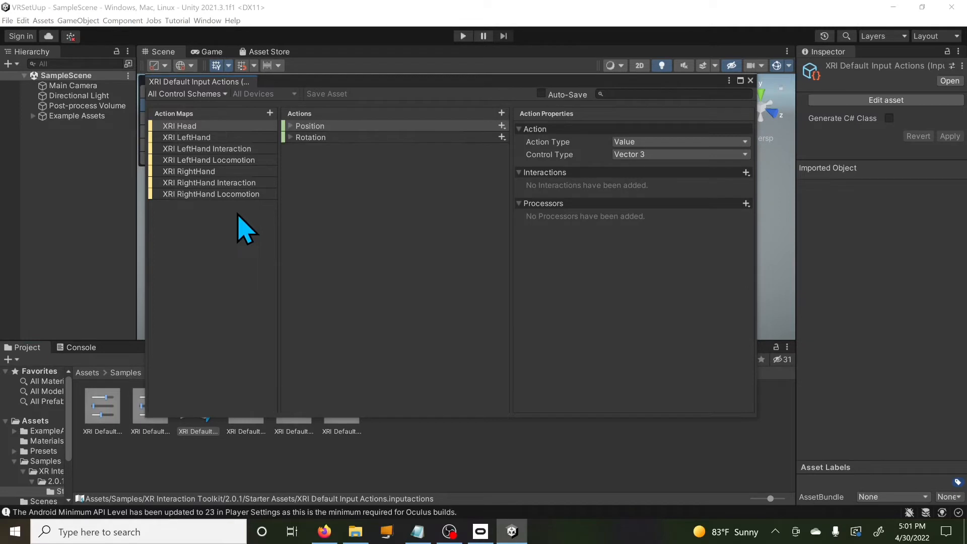
# Review the left-hand, left-hand interaction and right-hand action maps in the XRI Default Input Actions asset and close its editor
pyautogui.click(194, 137)
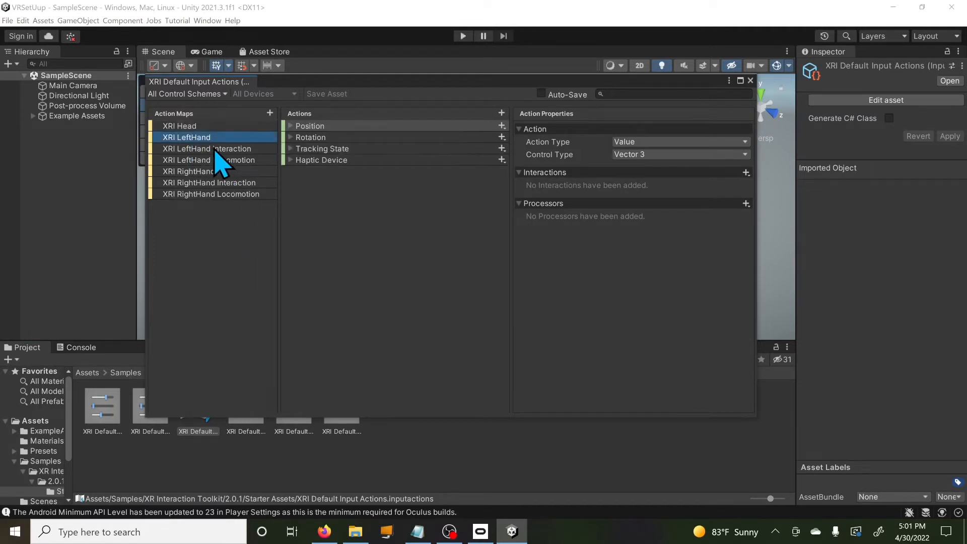
pyautogui.click(215, 148)
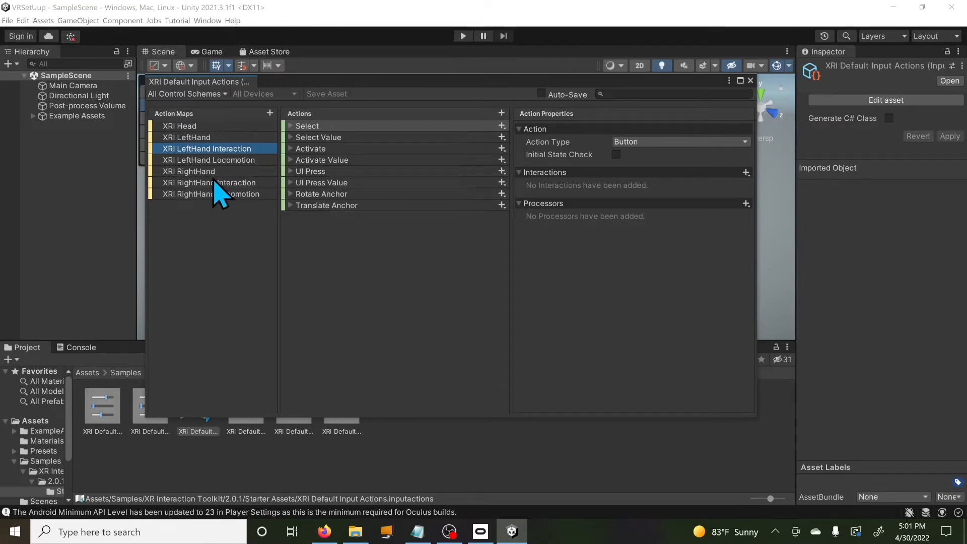
pyautogui.click(212, 173)
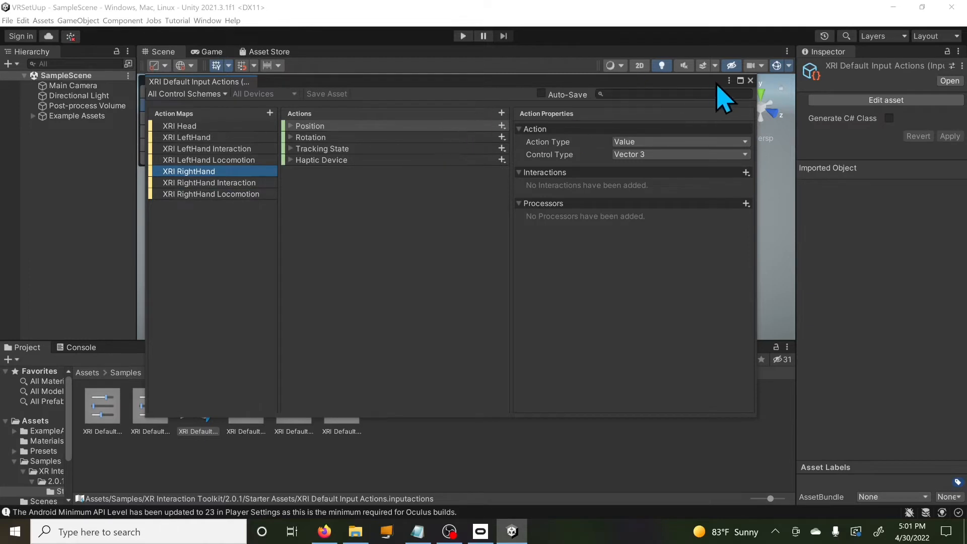
pyautogui.click(750, 80)
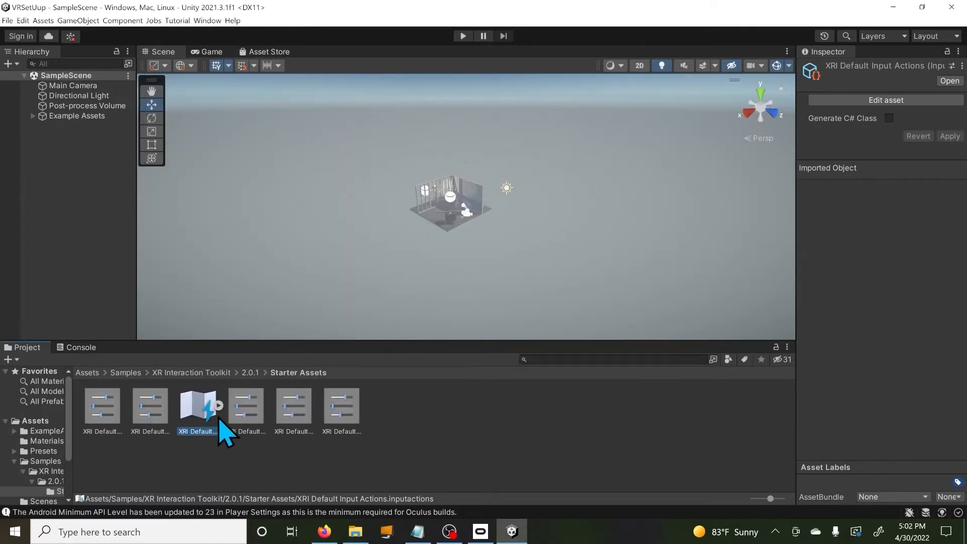
# Add the XRI Default Left Controller and XRI Default Right Controller presets to the ActionBasedController defaults
pyautogui.click(244, 410)
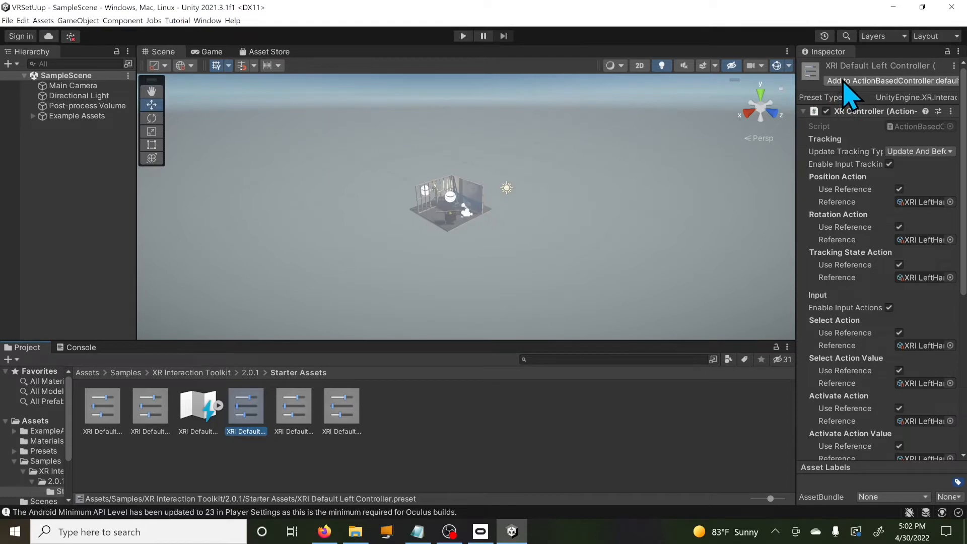
pyautogui.click(886, 83)
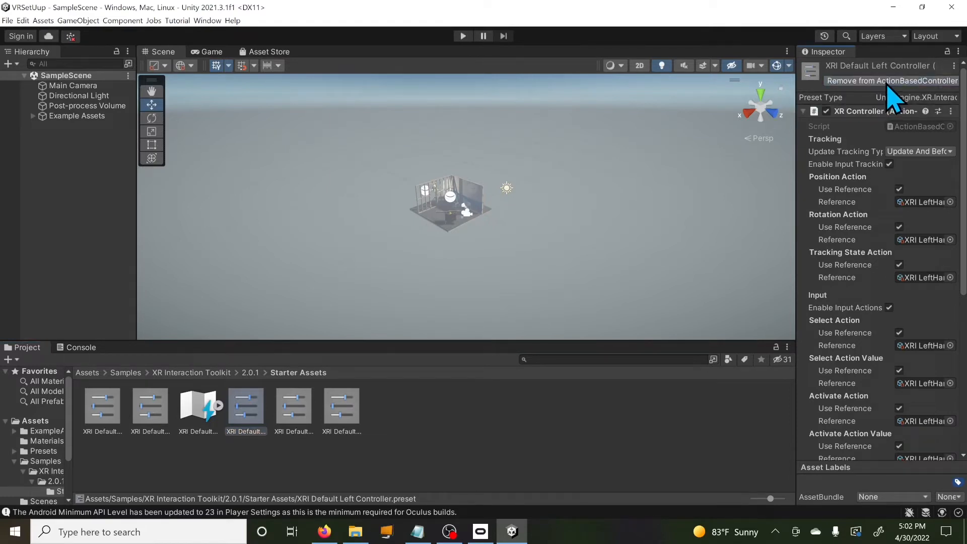
pyautogui.click(298, 418)
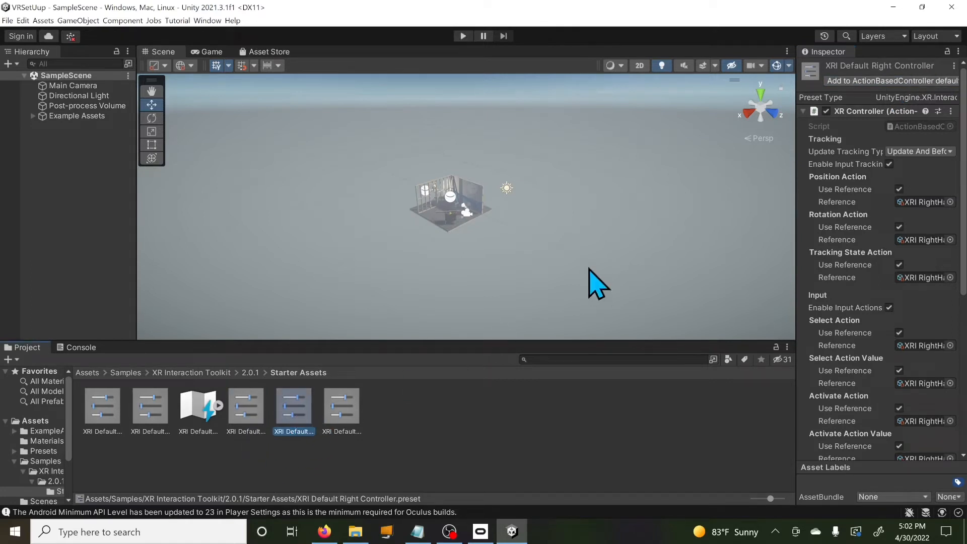
pyautogui.click(868, 82)
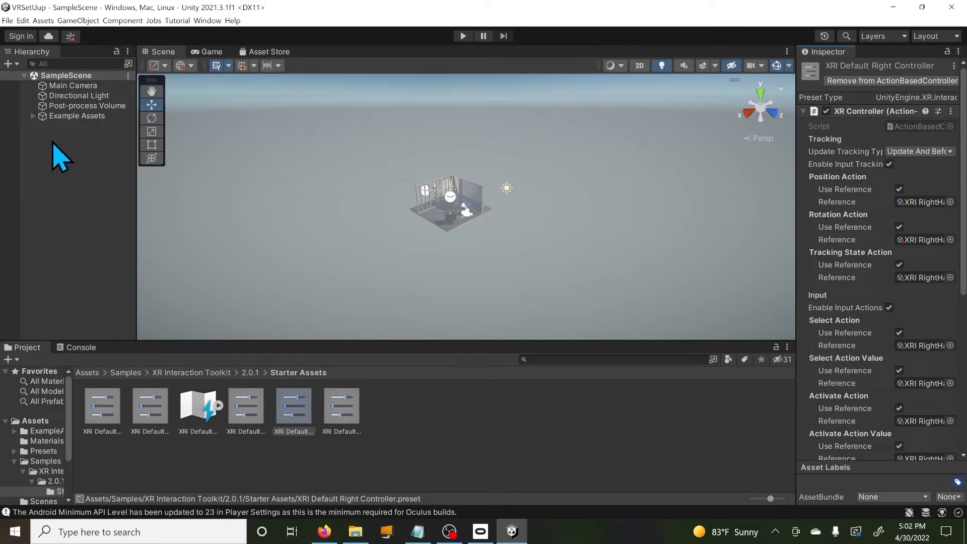
# Add an action-based XR Origin to SampleScene, keeping its default name
pyautogui.rightClick(53, 142)
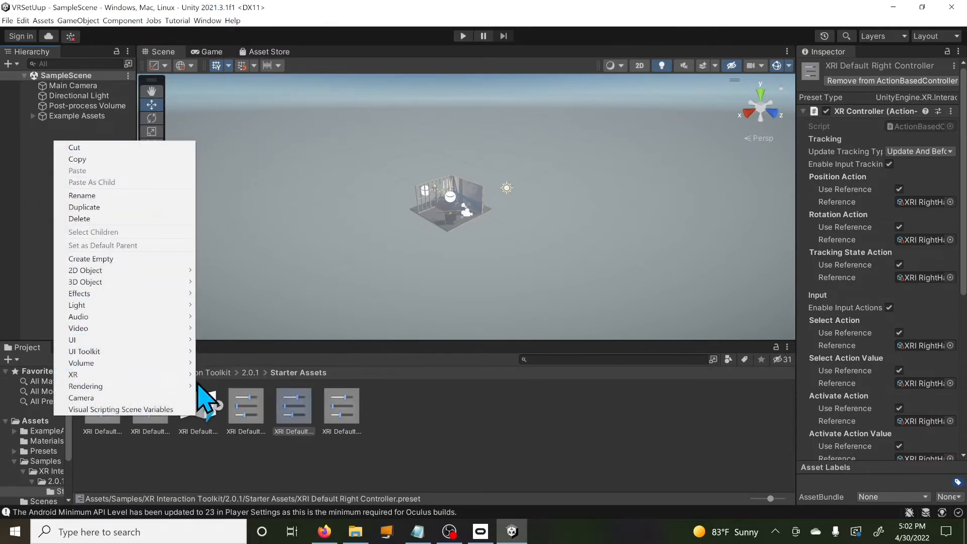
pyautogui.moveTo(189, 375)
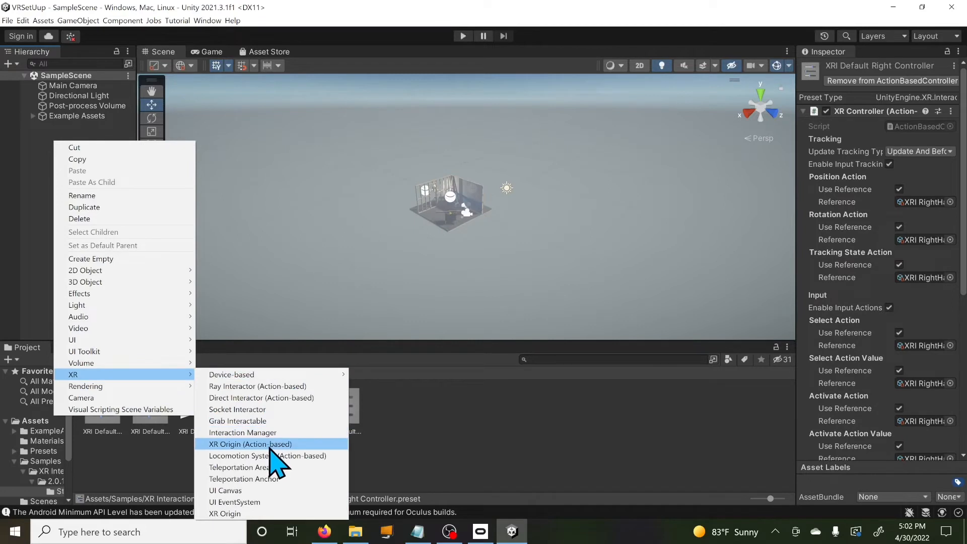
pyautogui.click(272, 444)
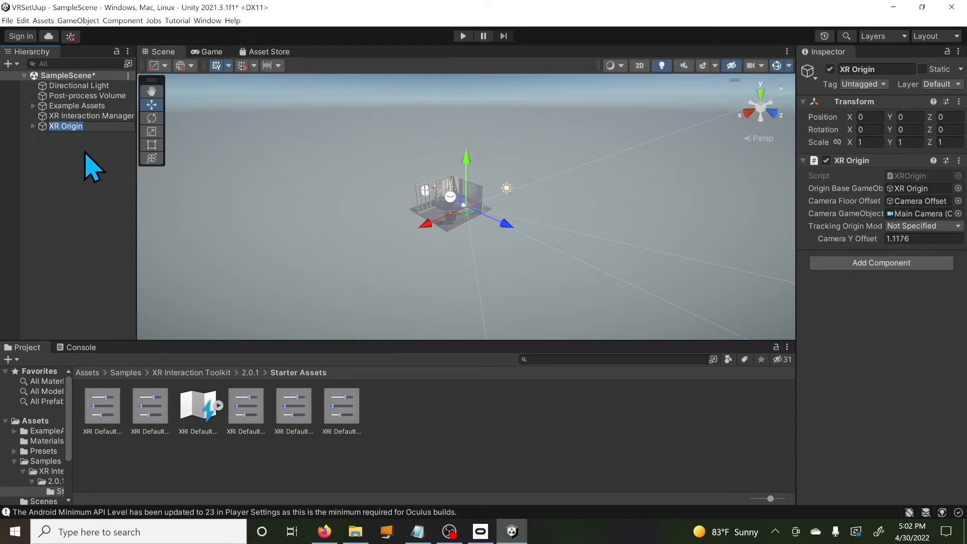
pyautogui.click(62, 151)
# Set the XR Origin's Tracking Origin Mode to Floor
pyautogui.click(64, 128)
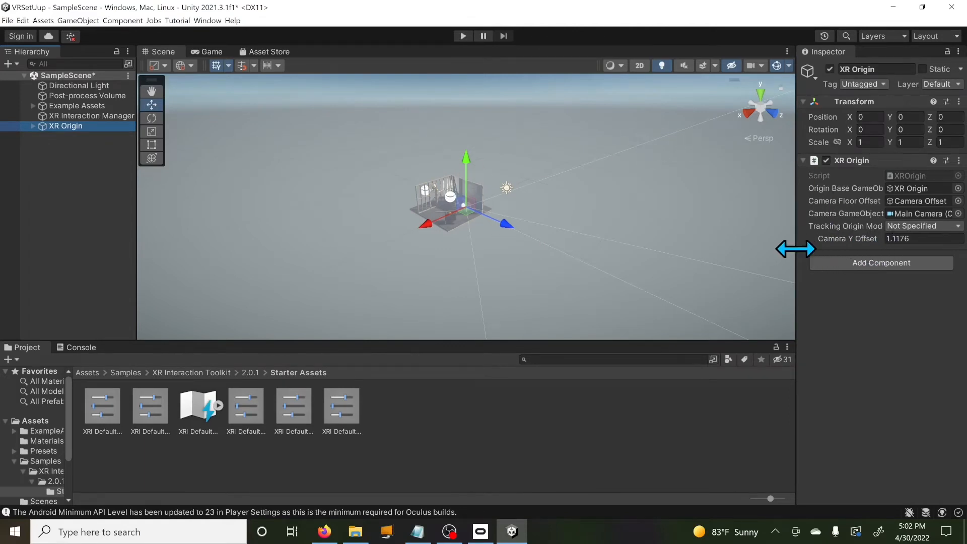
pyautogui.moveTo(795, 250); pyautogui.dragTo(754, 249)
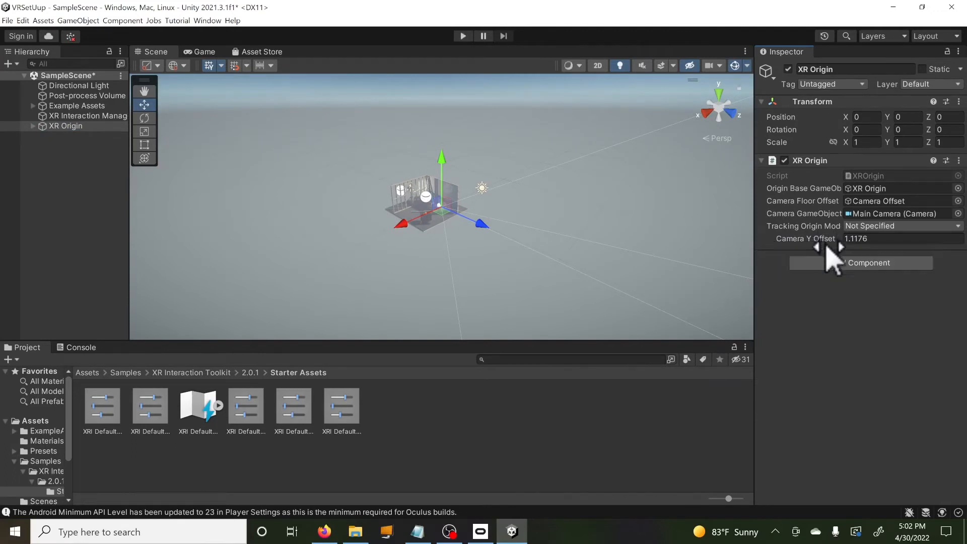
pyautogui.click(879, 226)
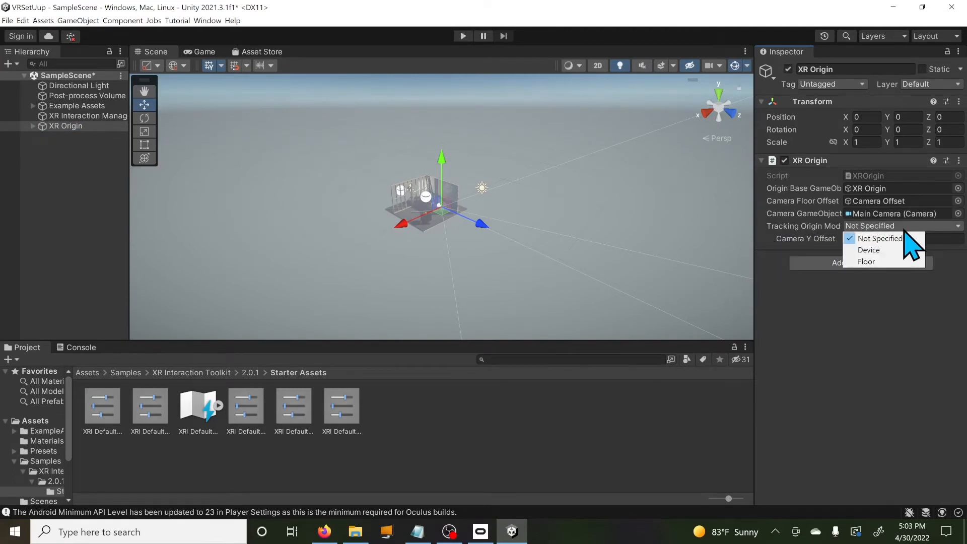
pyautogui.click(889, 262)
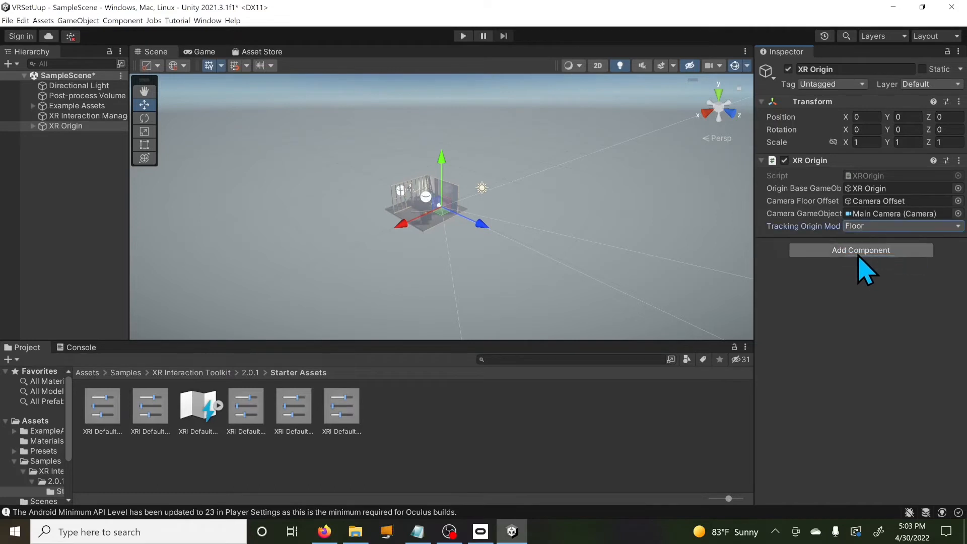
# Try the XR Origin's Not Specified and Device tracking modes with a Camera Y Offset of 5, and return to Floor
pyautogui.click(874, 227)
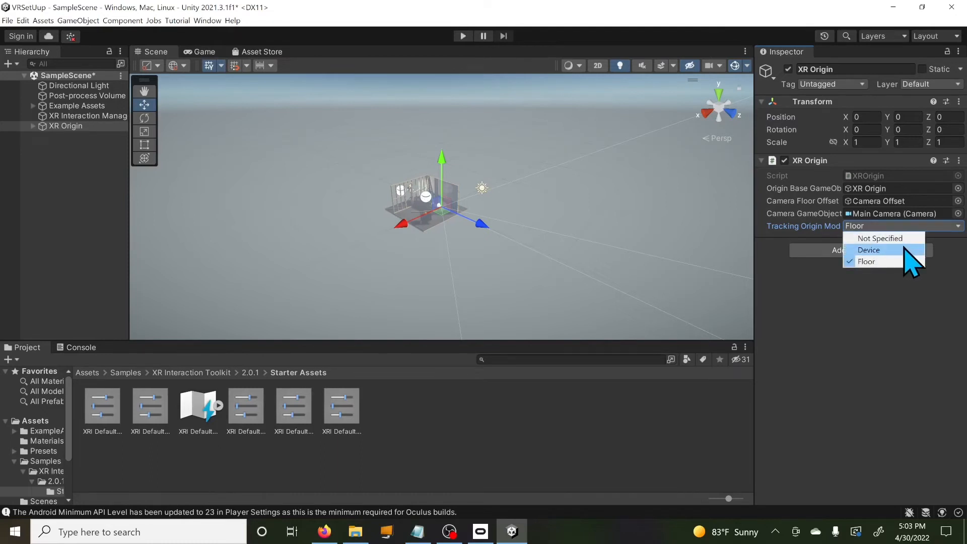
pyautogui.click(891, 236)
pyautogui.click(891, 226)
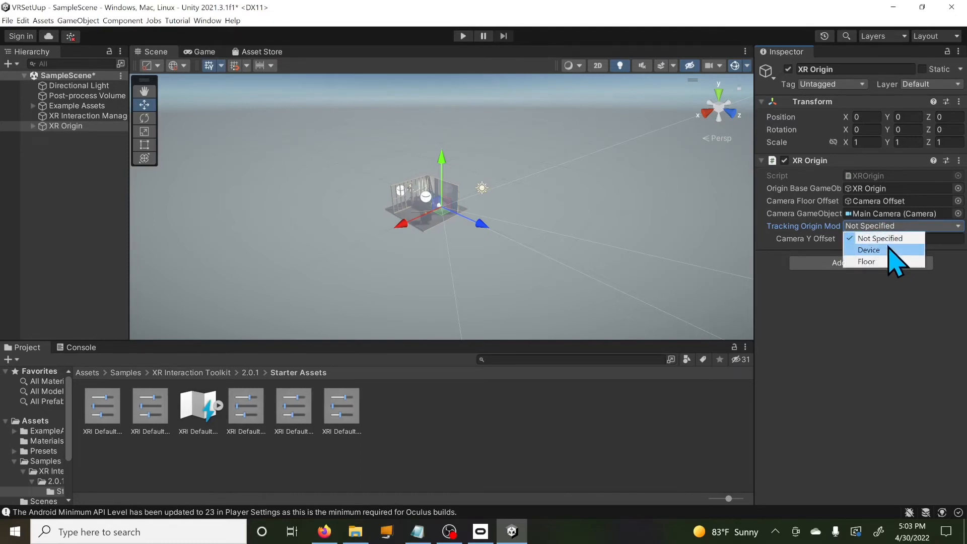
pyautogui.click(889, 252)
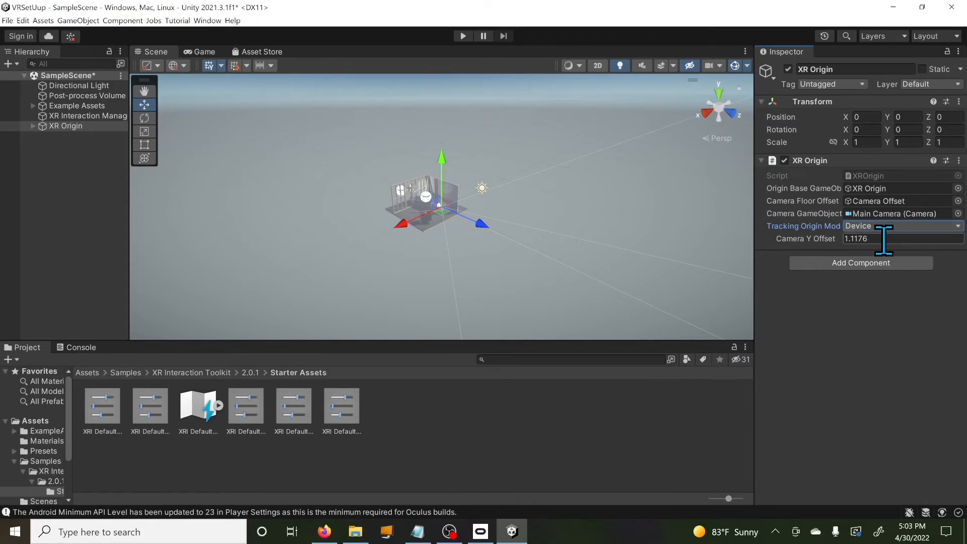
pyautogui.click(881, 239)
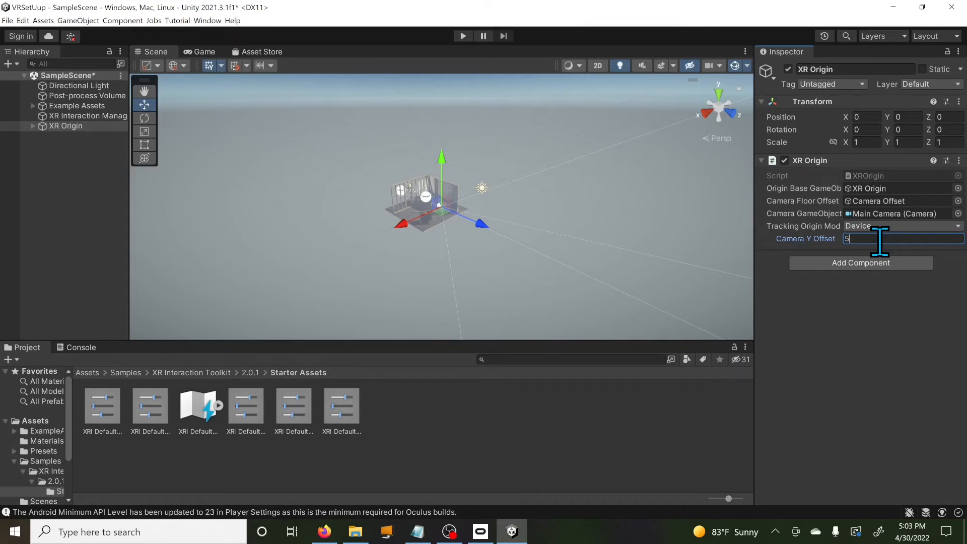
pyautogui.click(905, 226)
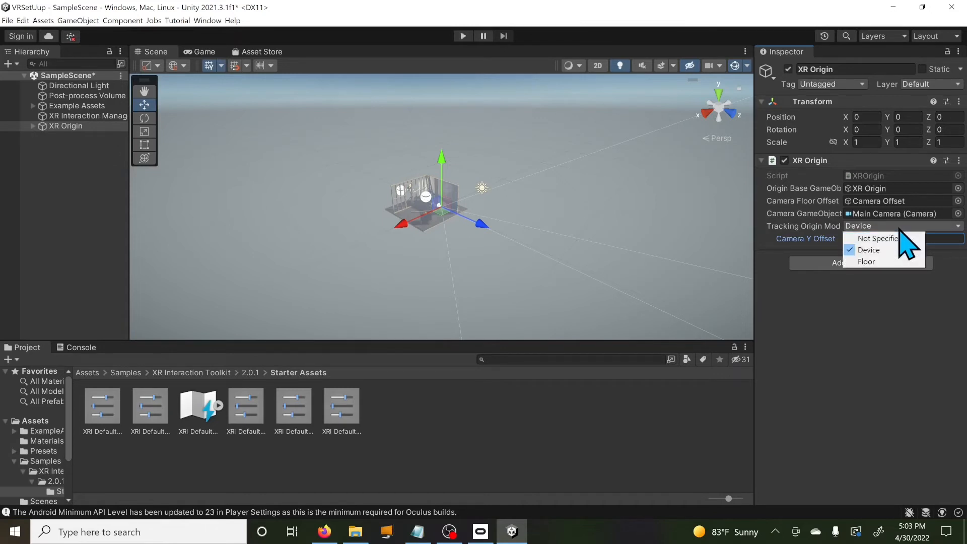
pyautogui.click(881, 262)
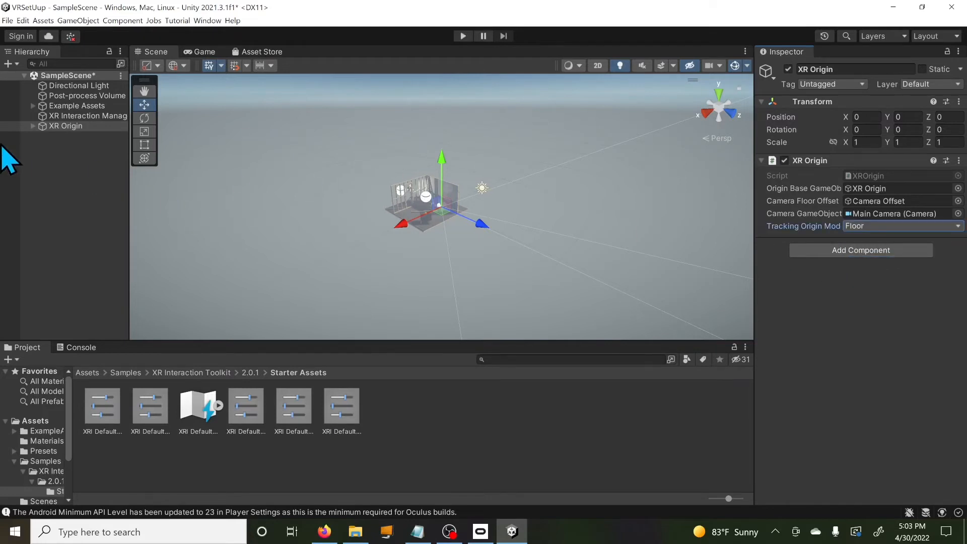
# Expand the XR Origin and its Camera Offset in the scene and check the LeftHand Controller's input action references
pyautogui.click(36, 127)
pyautogui.click(33, 126)
pyautogui.click(42, 136)
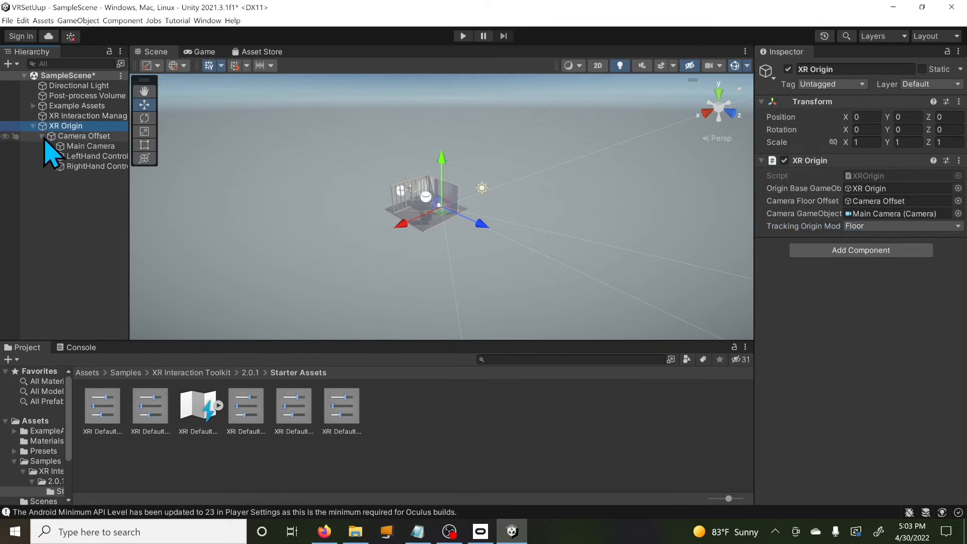
pyautogui.moveTo(129, 192); pyautogui.dragTo(172, 192)
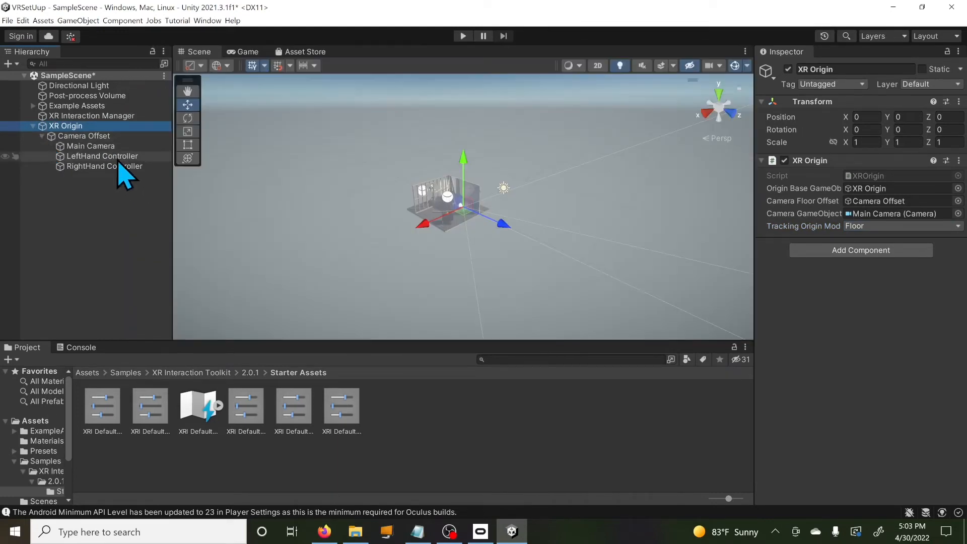
pyautogui.click(119, 158)
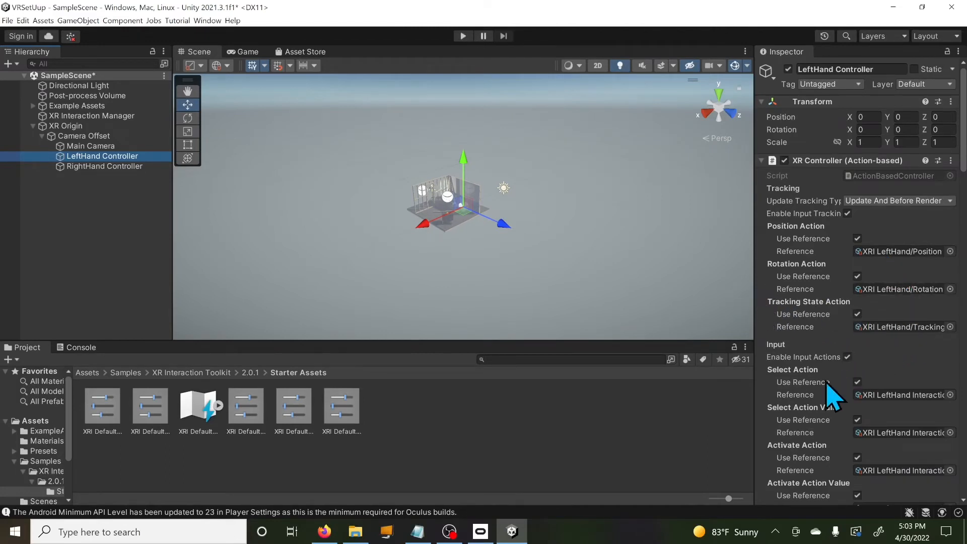
# Apply the XRI Default Right Controller preset to the RightHand Controller's XR Controller component and check its action references
pyautogui.click(125, 167)
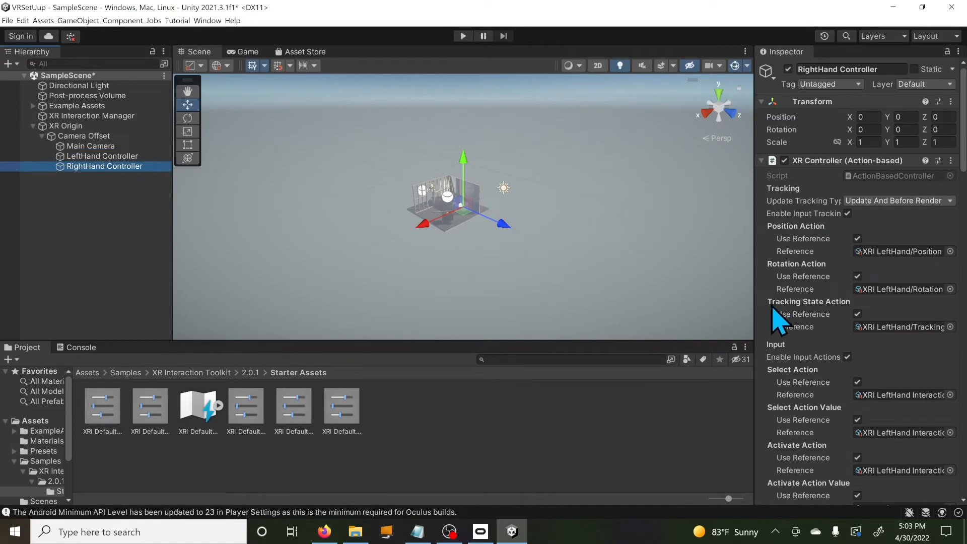
pyautogui.moveTo(754, 297); pyautogui.dragTo(706, 297)
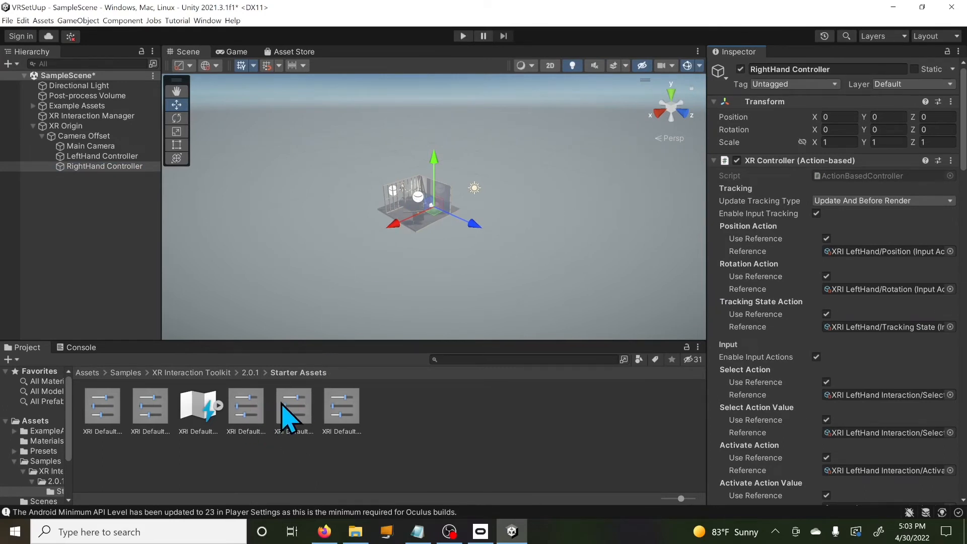
pyautogui.click(290, 420)
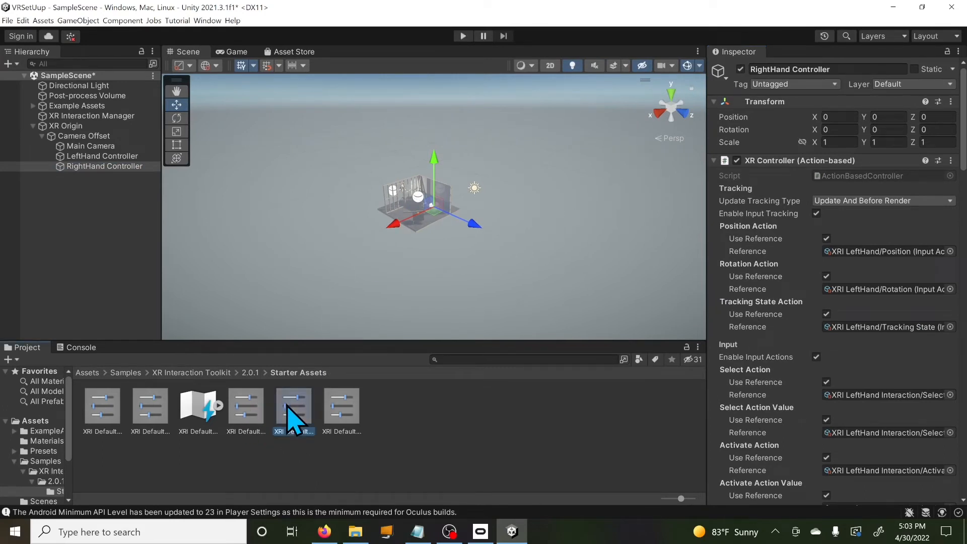
pyautogui.moveTo(290, 420); pyautogui.dragTo(827, 174)
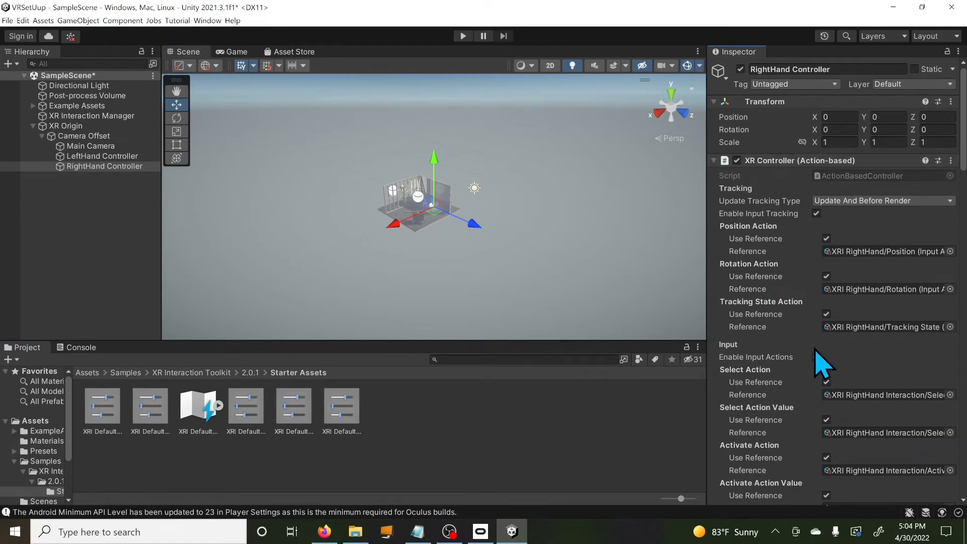
pyautogui.scroll(-10, 801, 367)
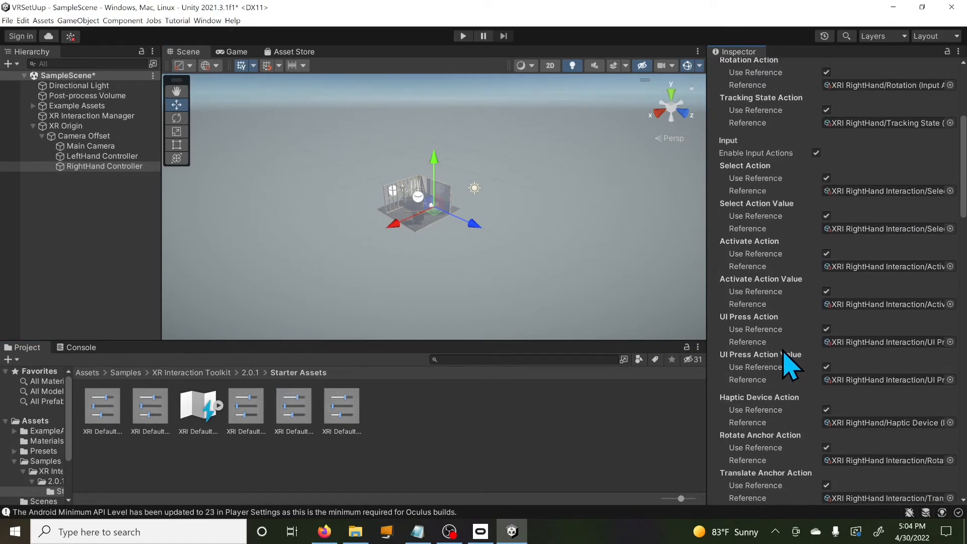
pyautogui.scroll(10, 783, 360)
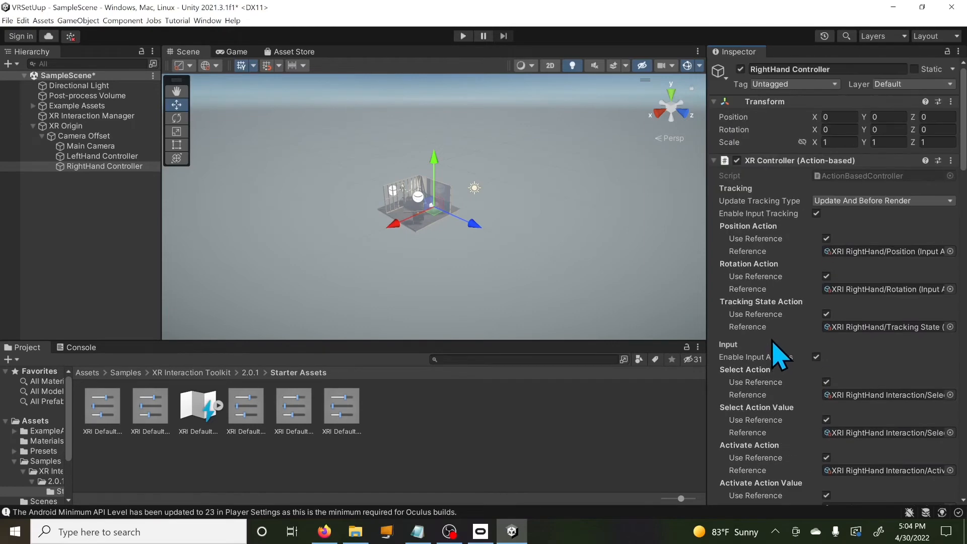
pyautogui.moveTo(708, 302); pyautogui.dragTo(774, 272)
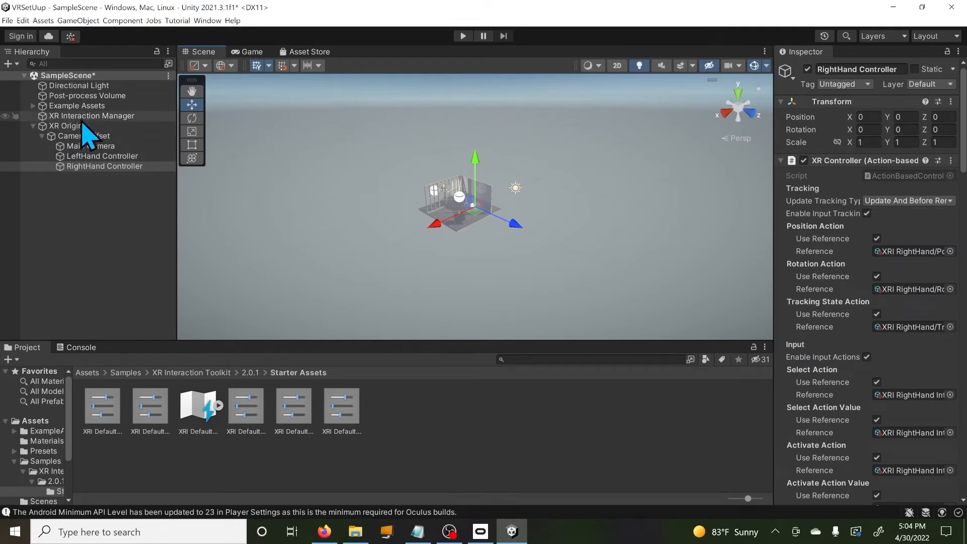
# Add an Input Action Manager component to the XR Interaction Manager object
pyautogui.click(98, 116)
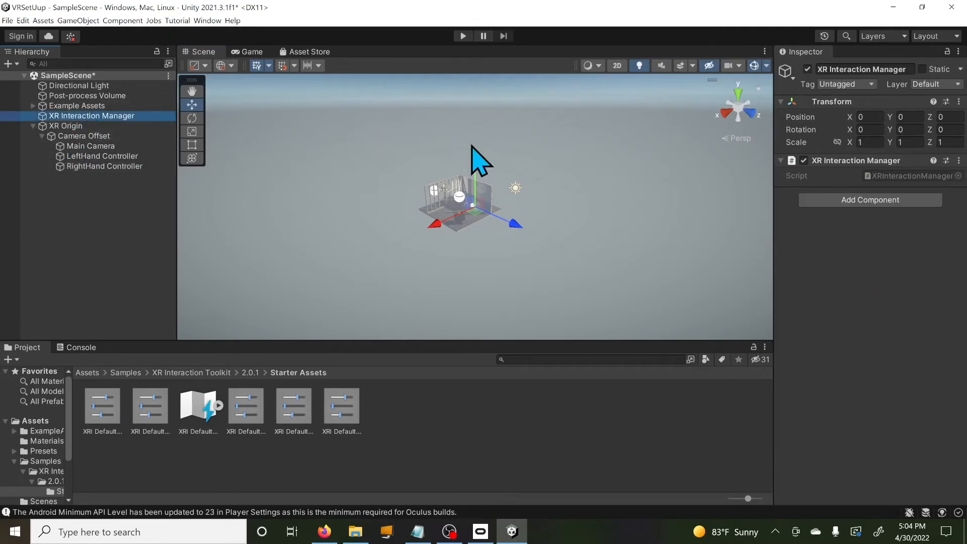
pyautogui.click(862, 200)
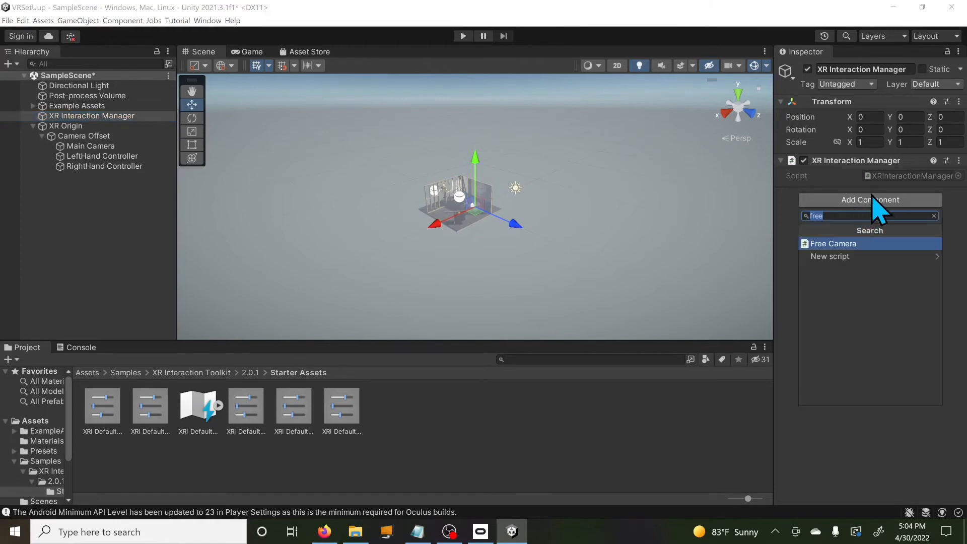
pyautogui.write('input')
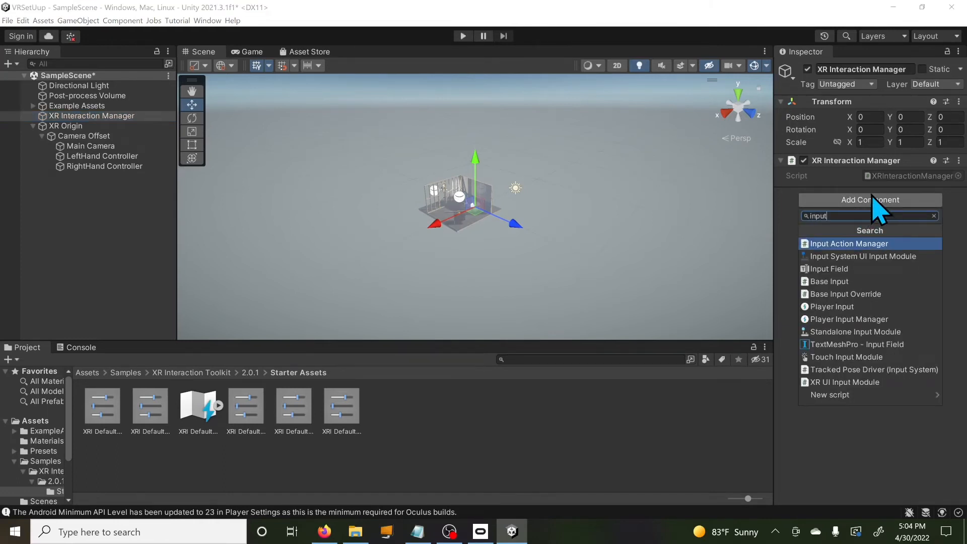
pyautogui.click(858, 247)
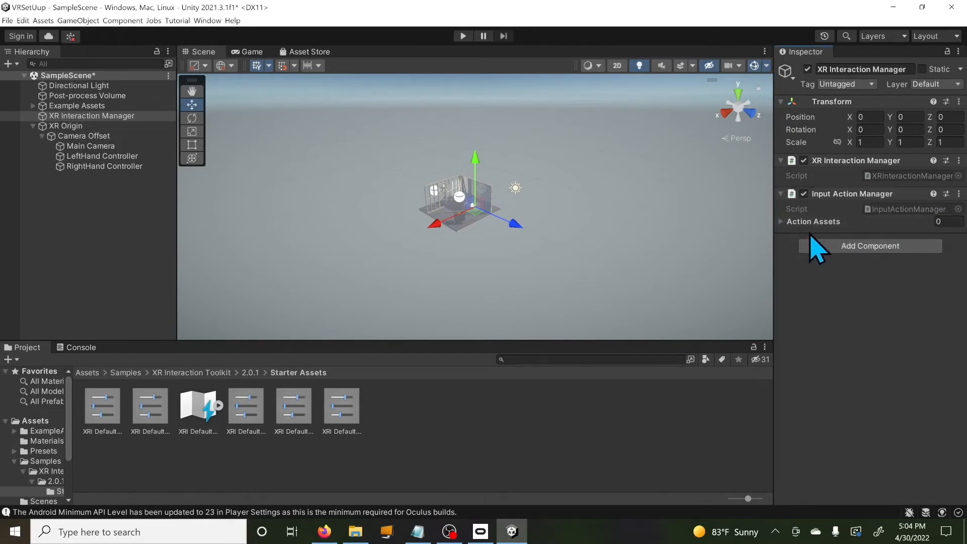
# Add one element to the Input Action Manager's Action Assets list and assign XRI Default Input Actions to it
pyautogui.click(781, 222)
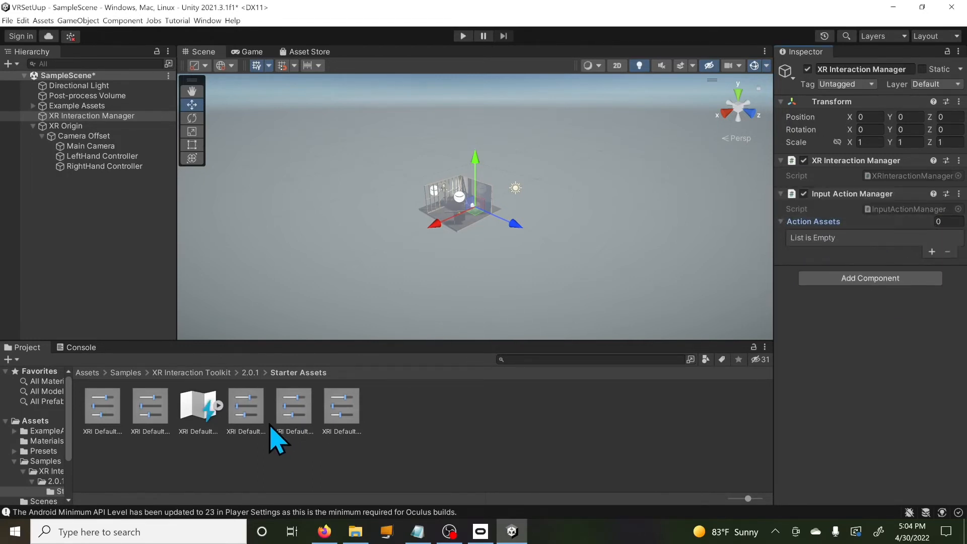
pyautogui.click(932, 252)
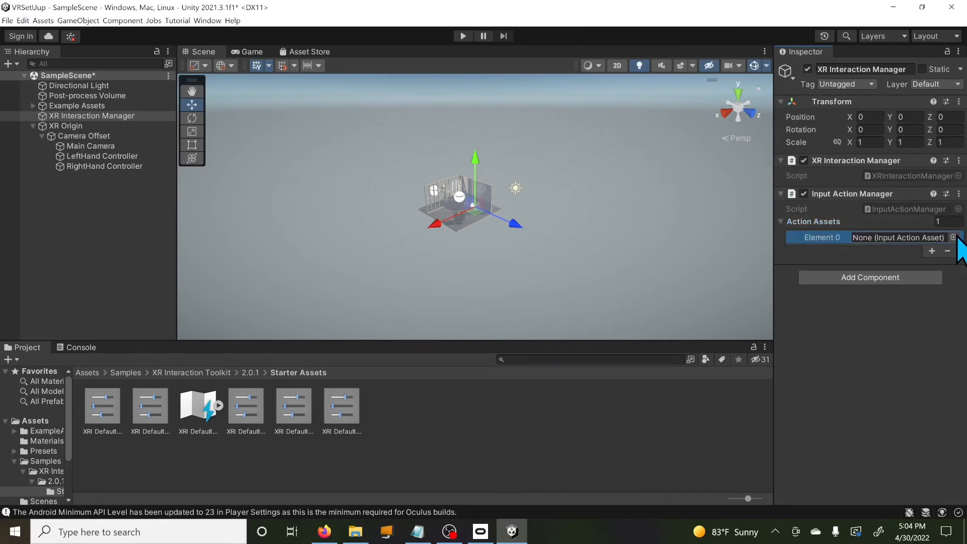
pyautogui.click(954, 238)
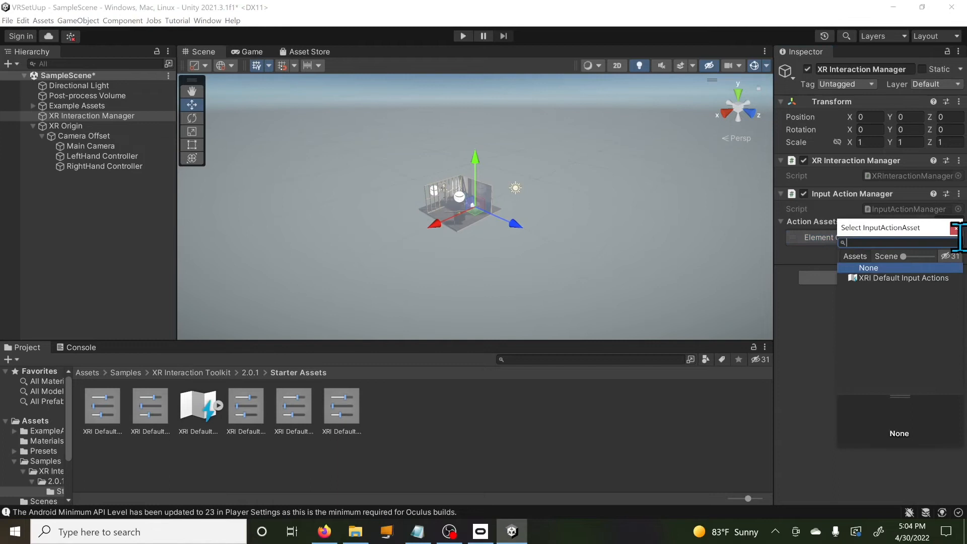
pyautogui.click(902, 281)
pyautogui.doubleClick(904, 280)
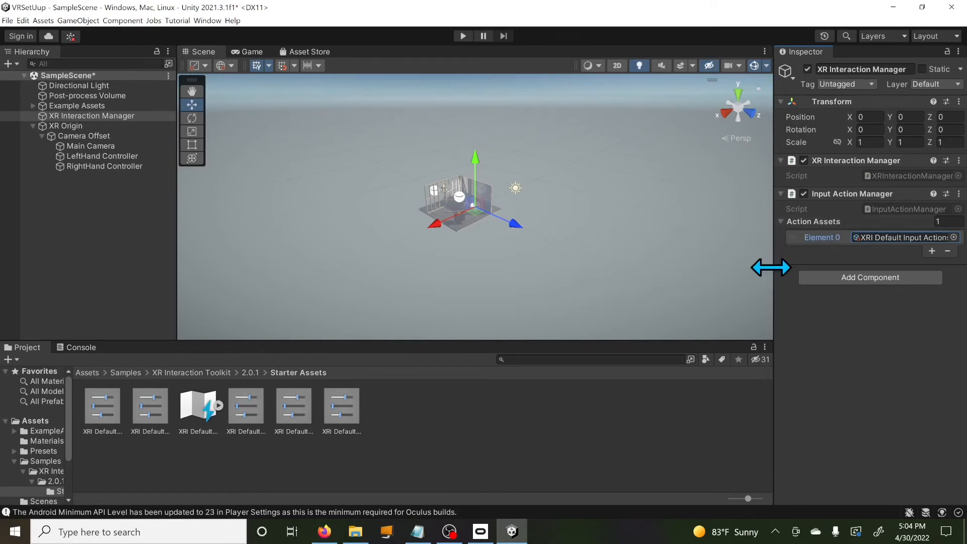
# Run the scene in play mode to test headset and controller tracking, and stop it
pyautogui.moveTo(773, 272); pyautogui.dragTo(772, 273)
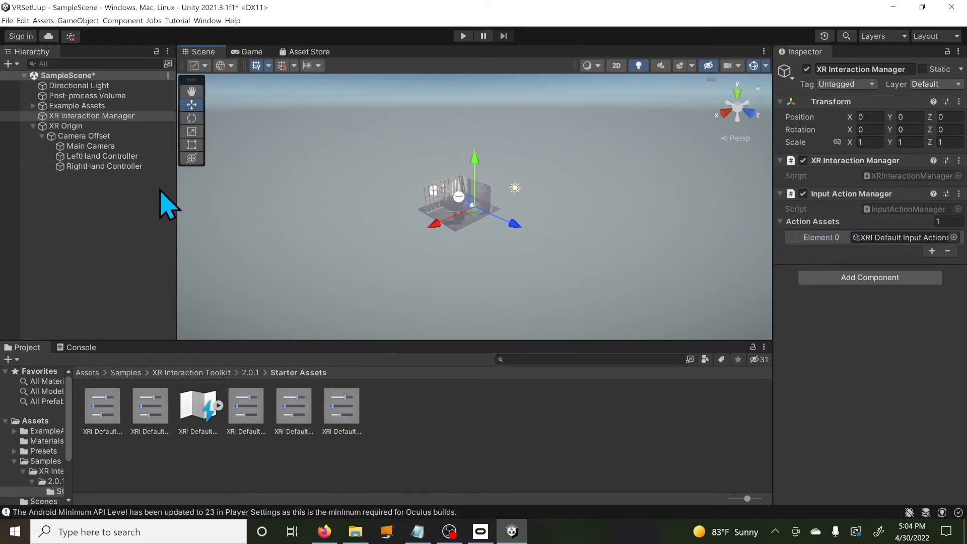
pyautogui.moveTo(179, 224); pyautogui.dragTo(159, 225)
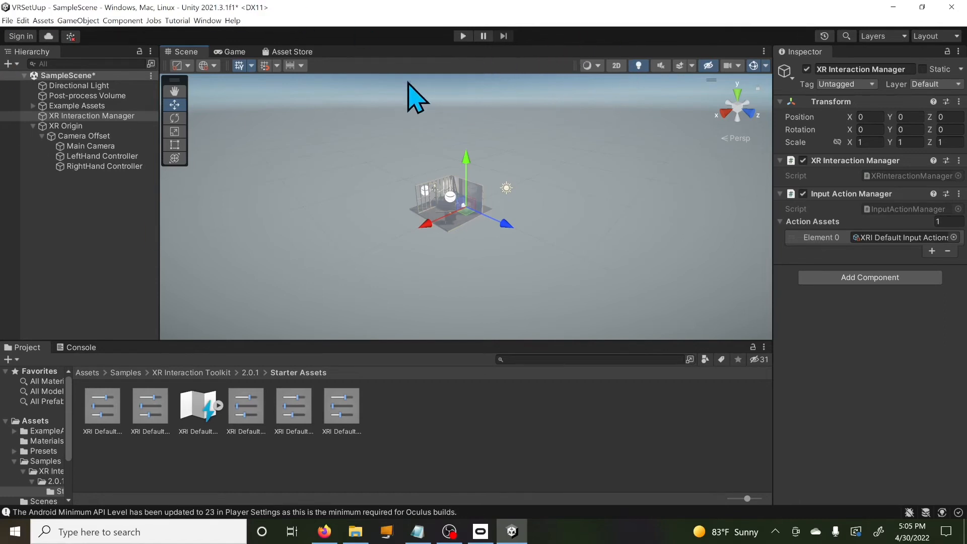
pyautogui.click(464, 36)
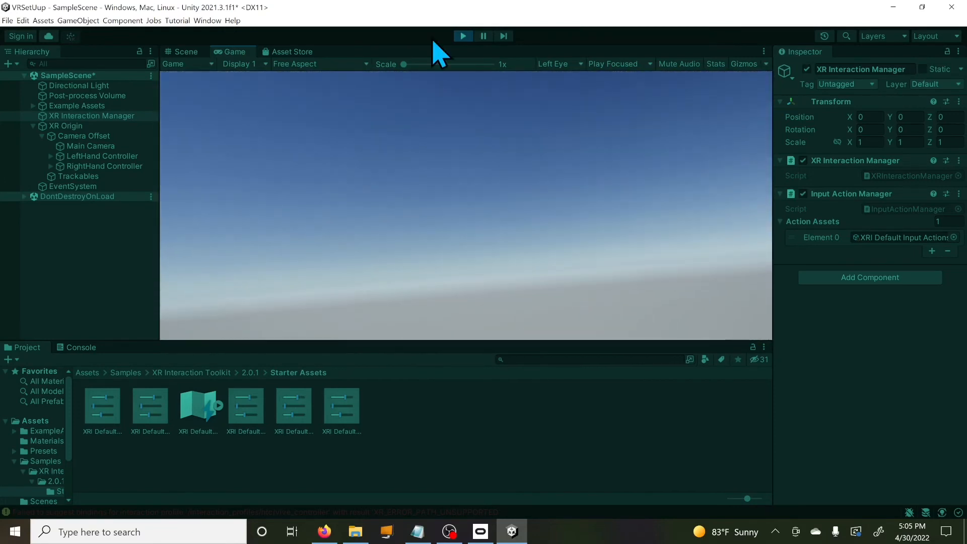
pyautogui.click(462, 36)
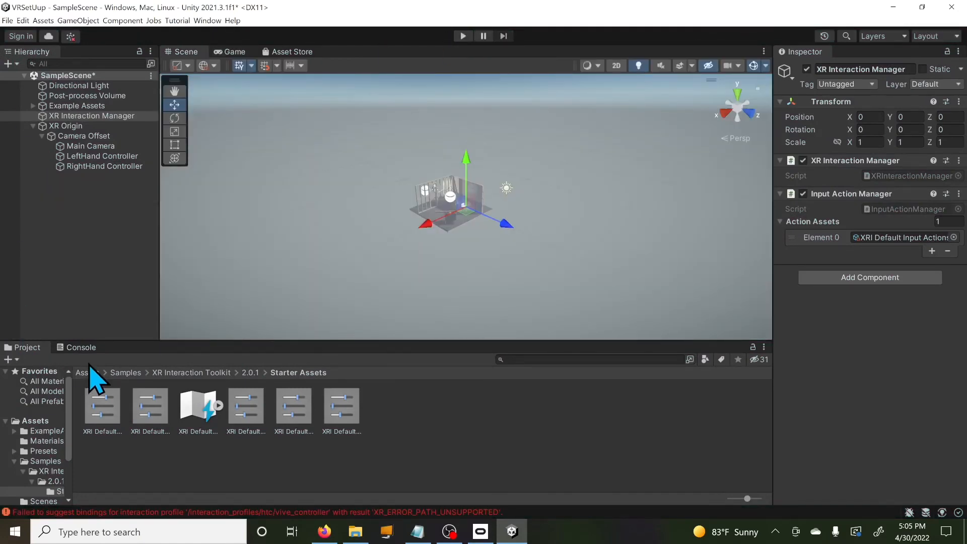
# Check the Console messages and review the OpenXR interaction profiles in the project settings
pyautogui.click(85, 348)
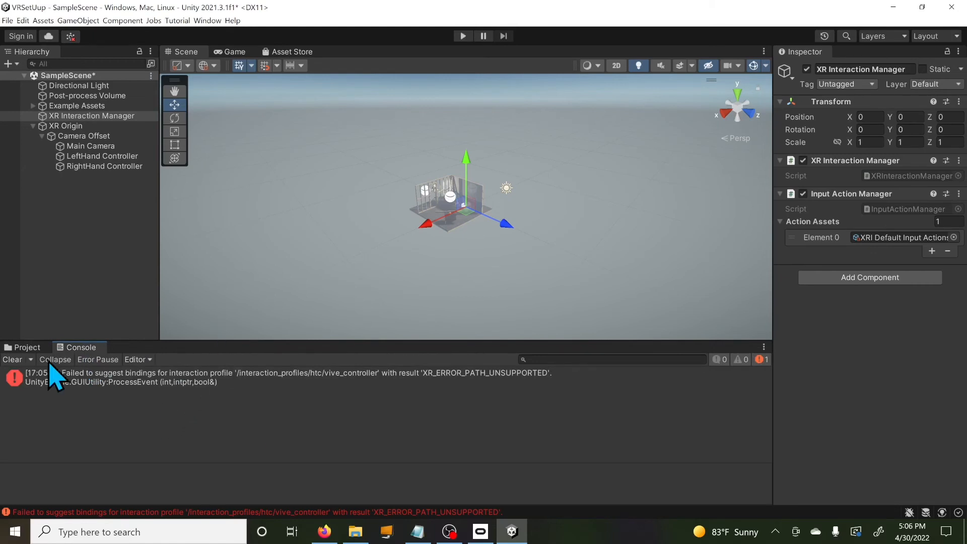
pyautogui.click(23, 20)
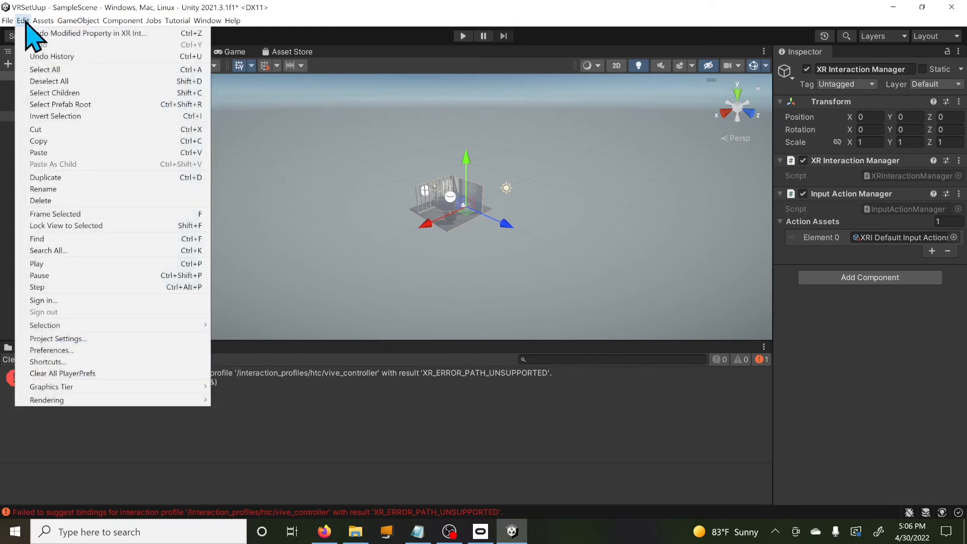
pyautogui.click(48, 338)
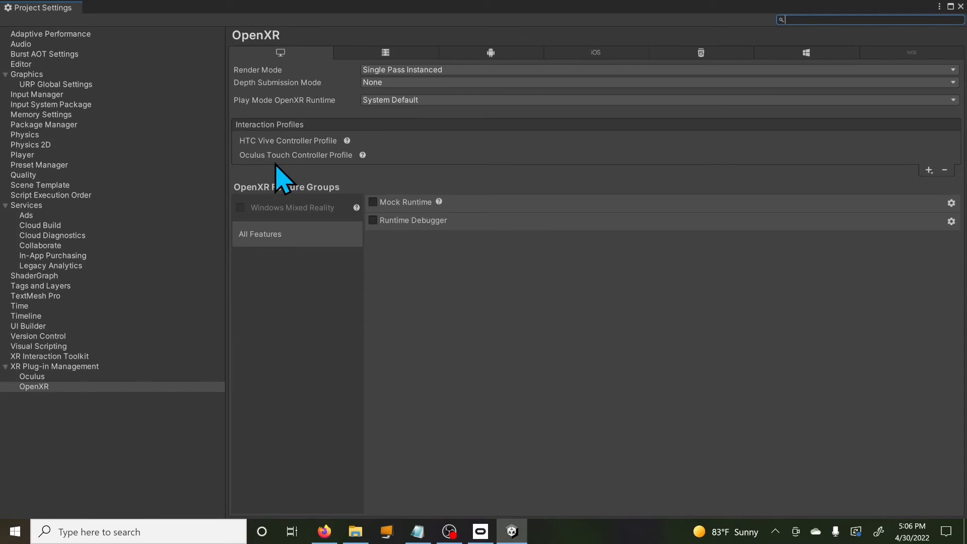
pyautogui.click(960, 6)
# Select the Jigsaw on the workbench in the scene and add an XR Grab Interactable component to it
pyautogui.scroll(5, 443, 227)
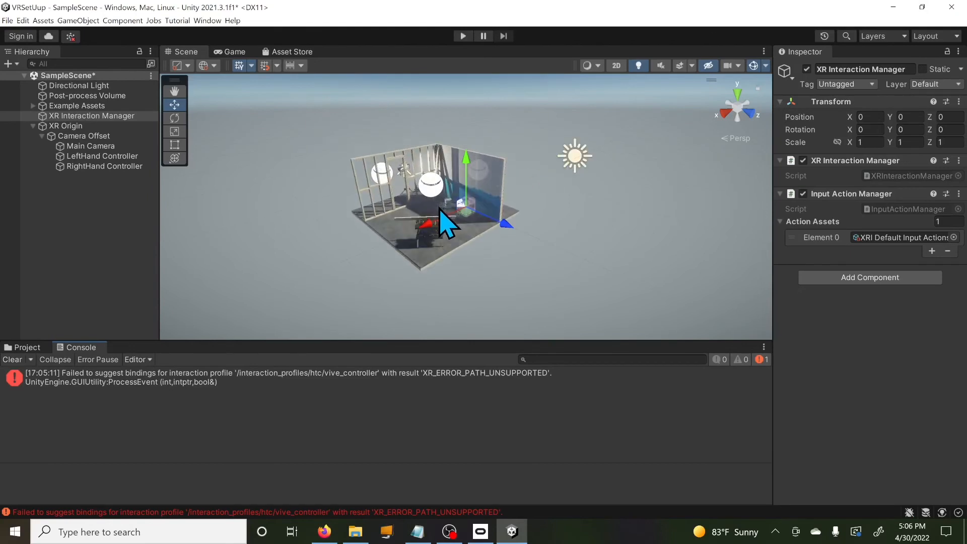
pyautogui.scroll(6, 440, 210)
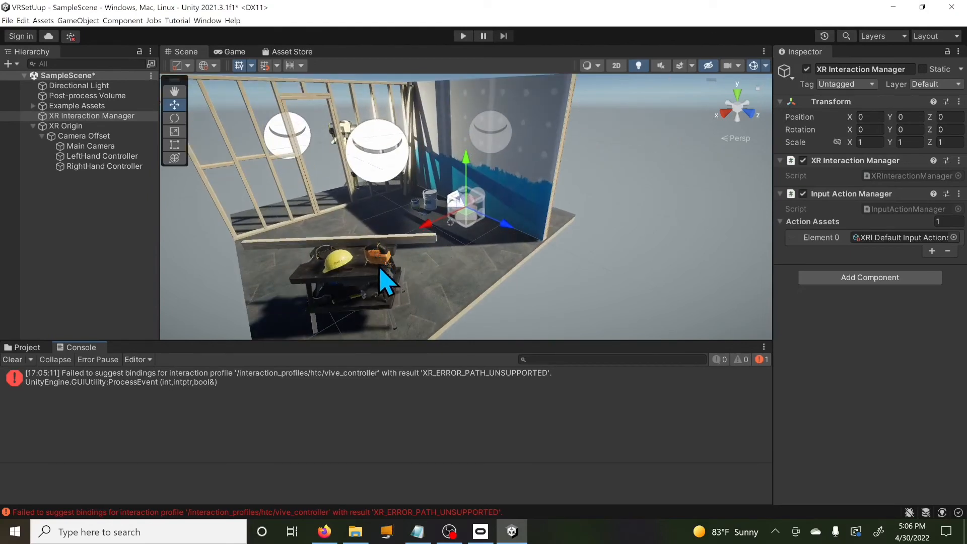
pyautogui.click(379, 258)
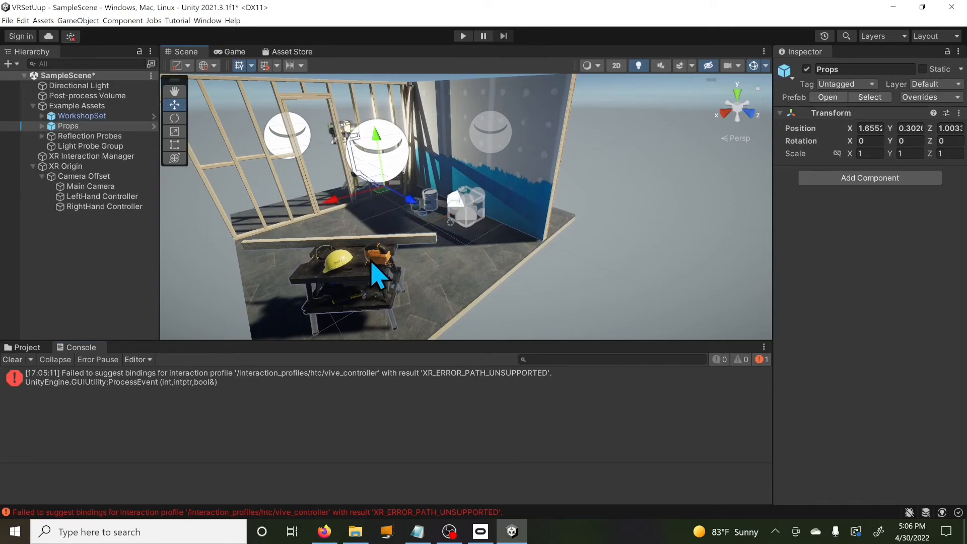
pyautogui.click(380, 264)
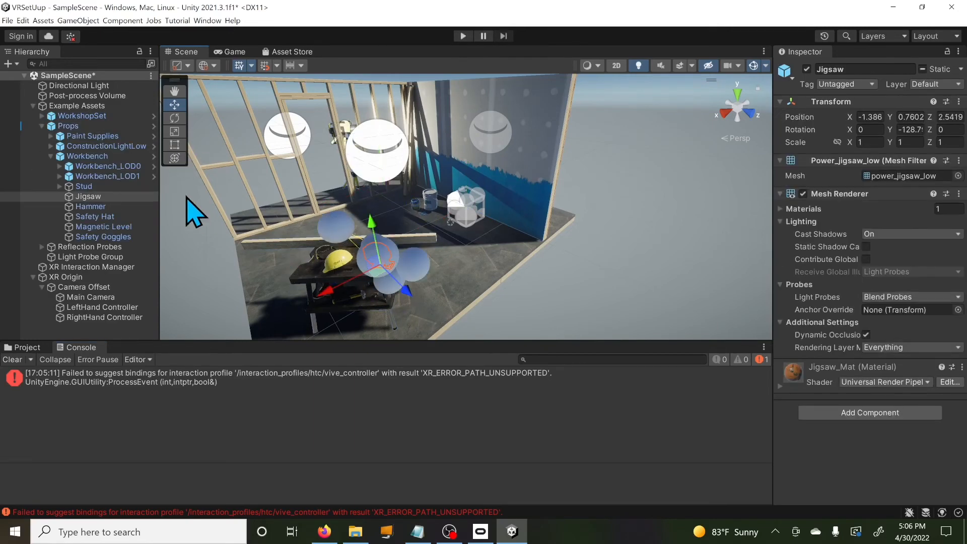
pyautogui.click(852, 413)
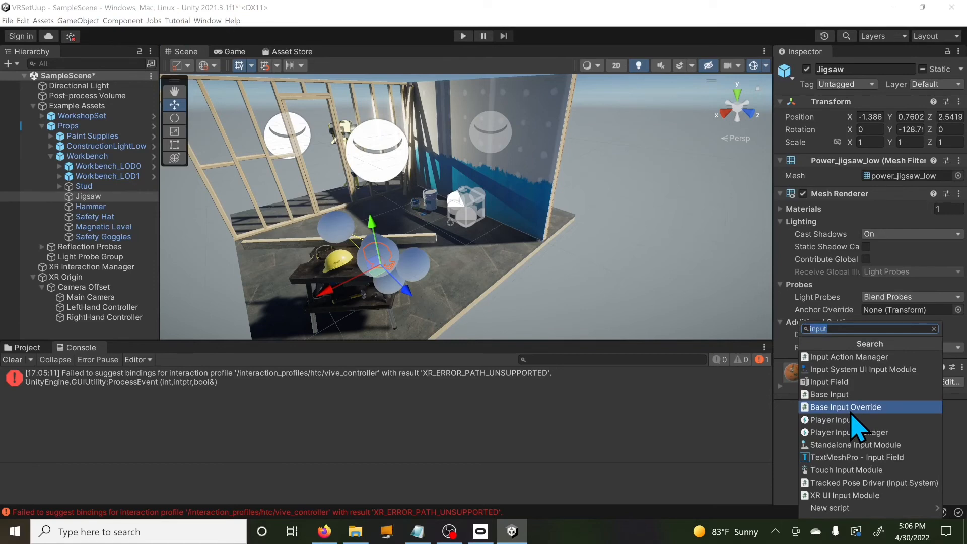
pyautogui.write('gra')
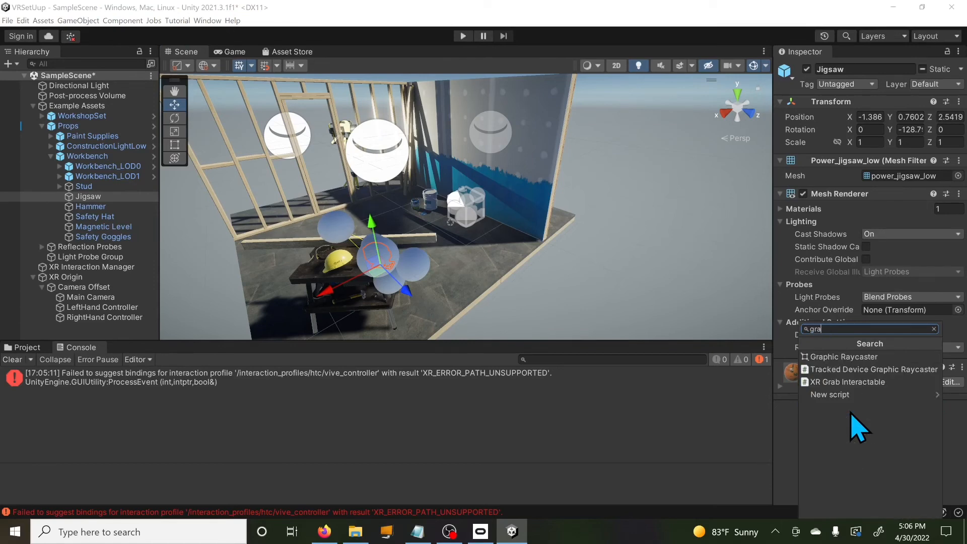
pyautogui.write('b')
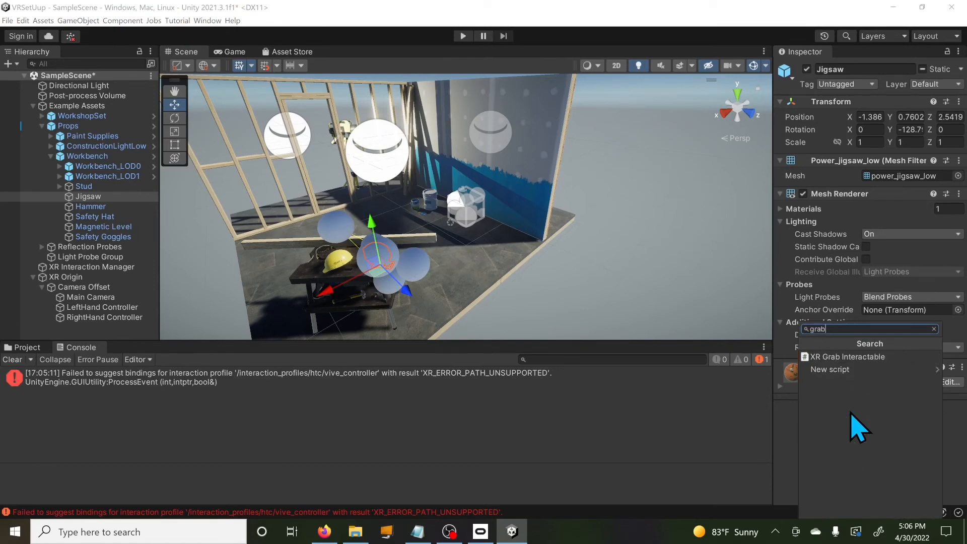
pyautogui.click(863, 357)
# Review the Jigsaw's Rigidbody and XR Grab Interactable settings and add a Box Collider component to it
pyautogui.scroll(-6, 836, 392)
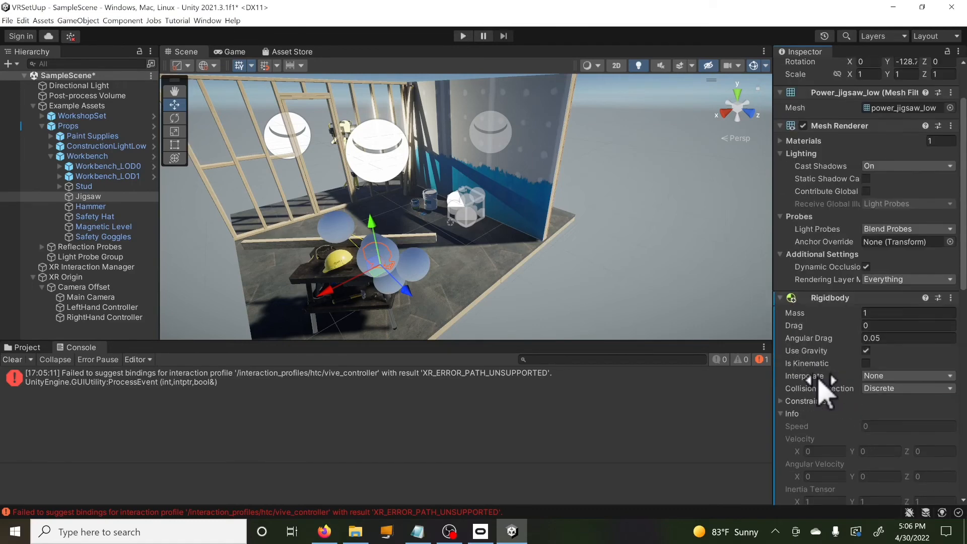
pyautogui.scroll(-18, 822, 388)
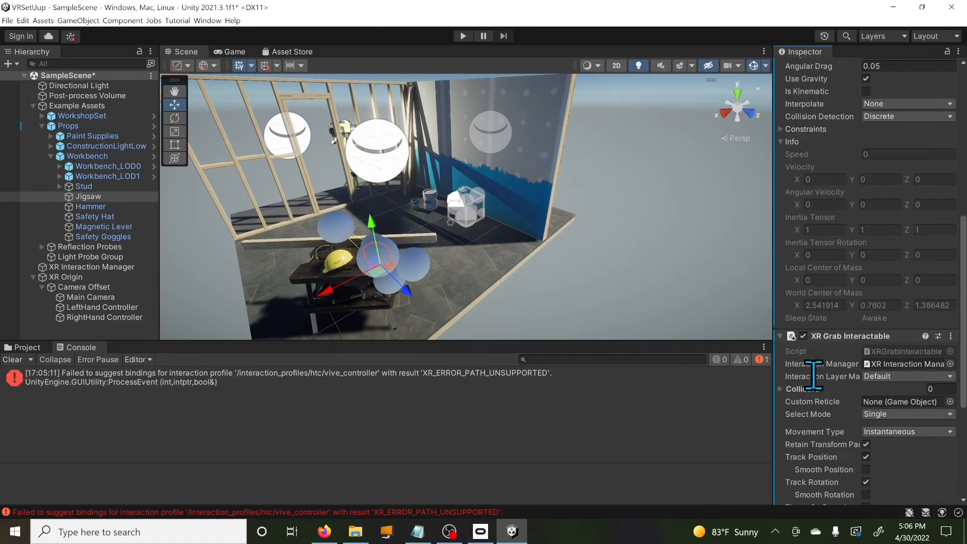
pyautogui.scroll(20, 826, 393)
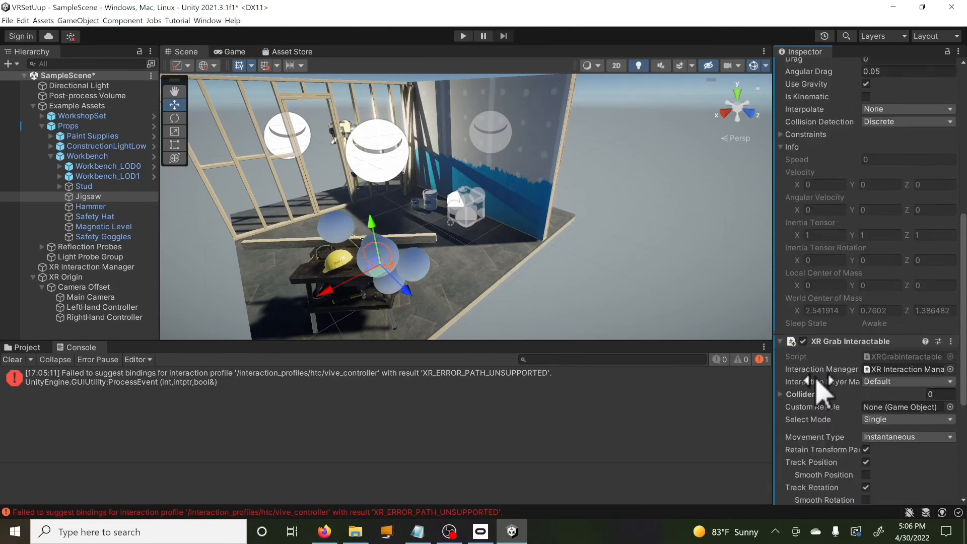
pyautogui.scroll(-3, 831, 381)
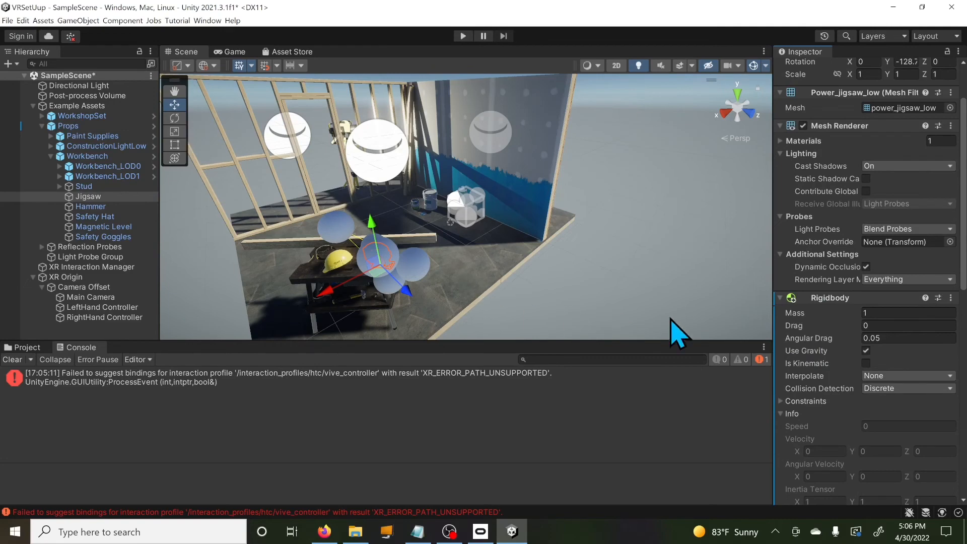
pyautogui.scroll(-3, 676, 331)
pyautogui.scroll(-4, 806, 353)
pyautogui.scroll(-15, 816, 383)
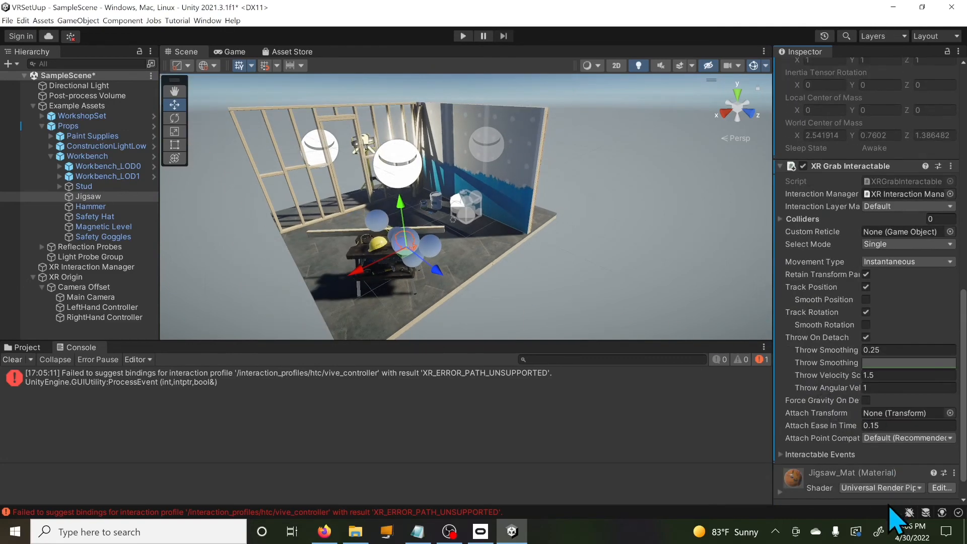
pyautogui.click(844, 490)
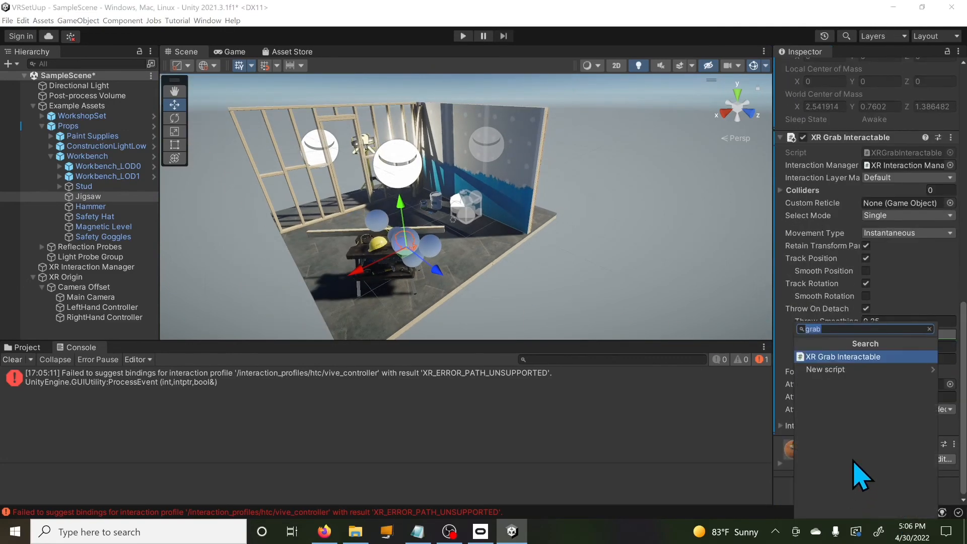
pyautogui.write('box')
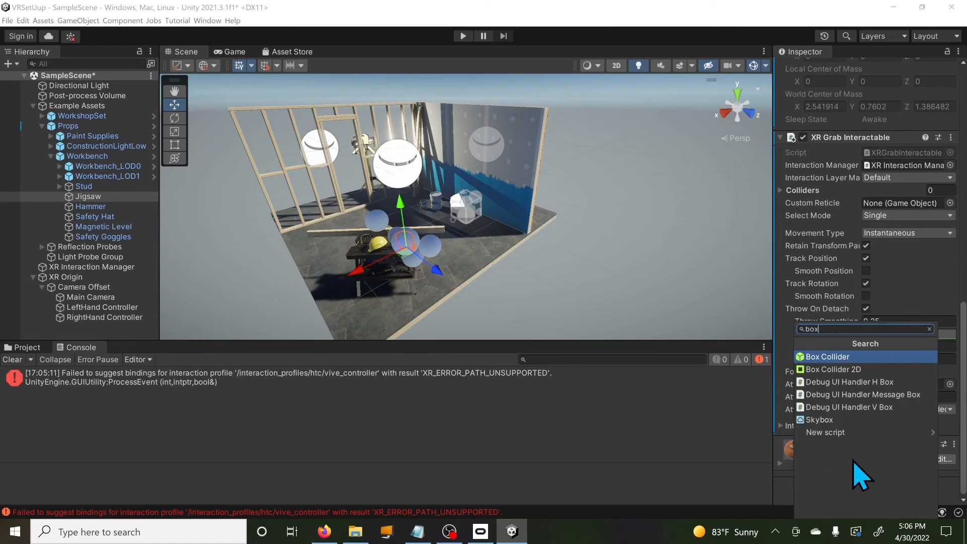
pyautogui.click(830, 356)
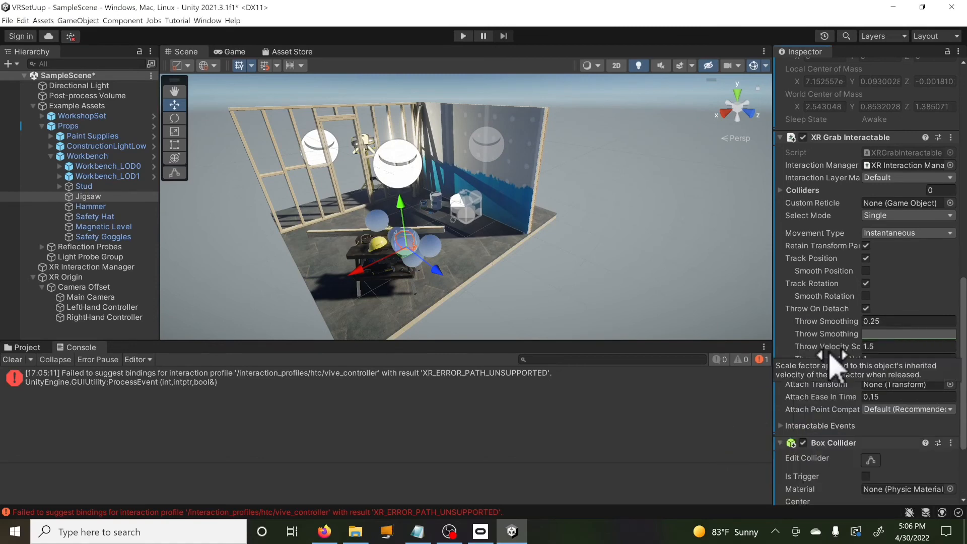
# Turn off Use Gravity on the Jigsaw's Rigidbody and run the scene in play mode to test grabbing it
pyautogui.scroll(3, 395, 276)
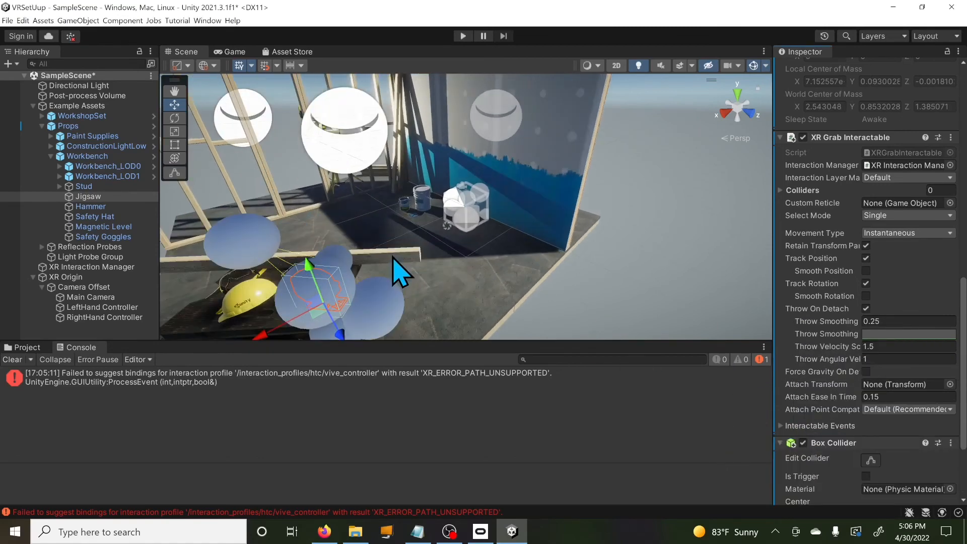
pyautogui.moveTo(312, 281); pyautogui.dragTo(408, 242, button='middle')
pyautogui.scroll(8, 851, 252)
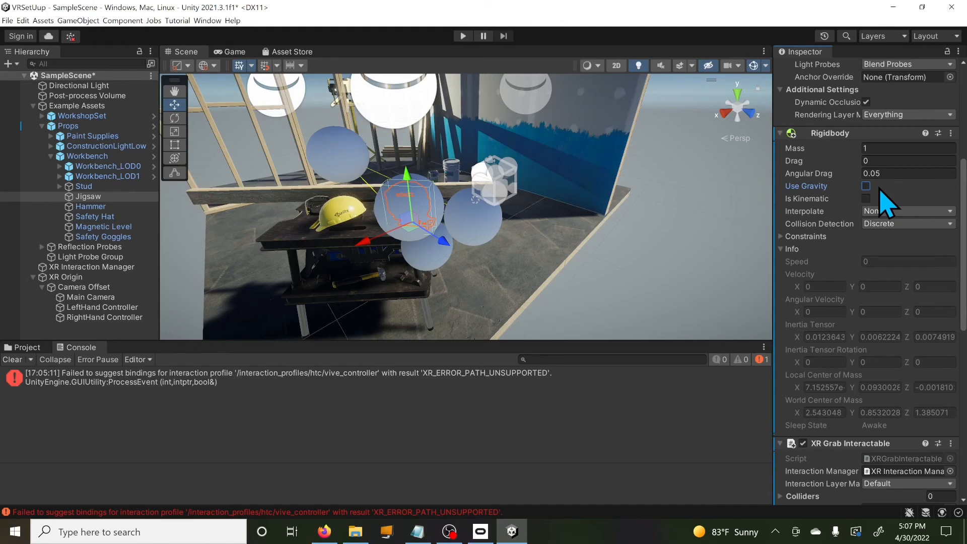
pyautogui.click(462, 35)
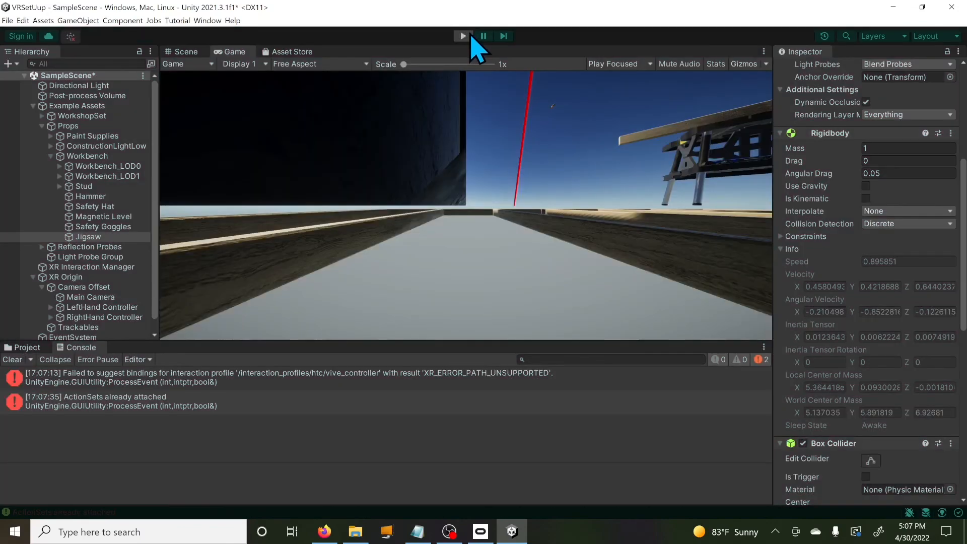
pyautogui.click(467, 37)
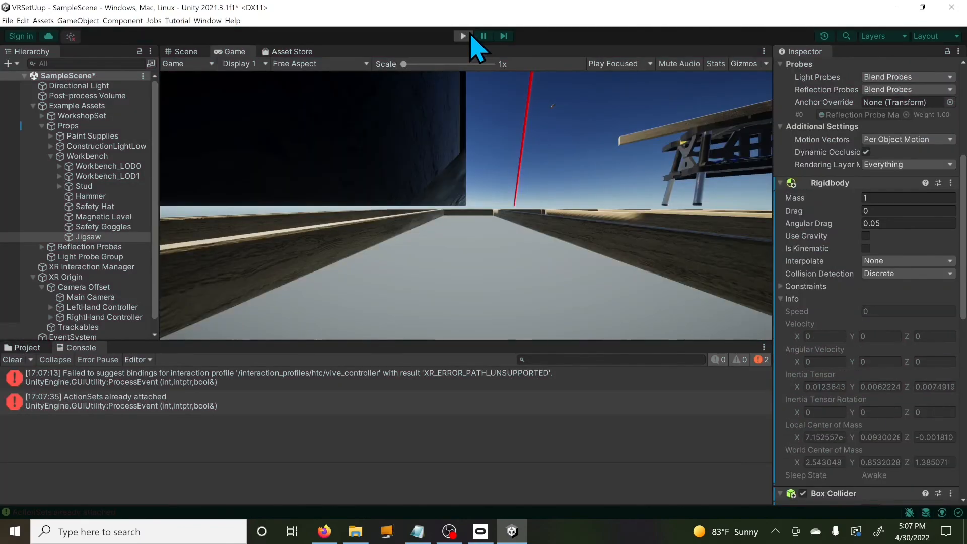